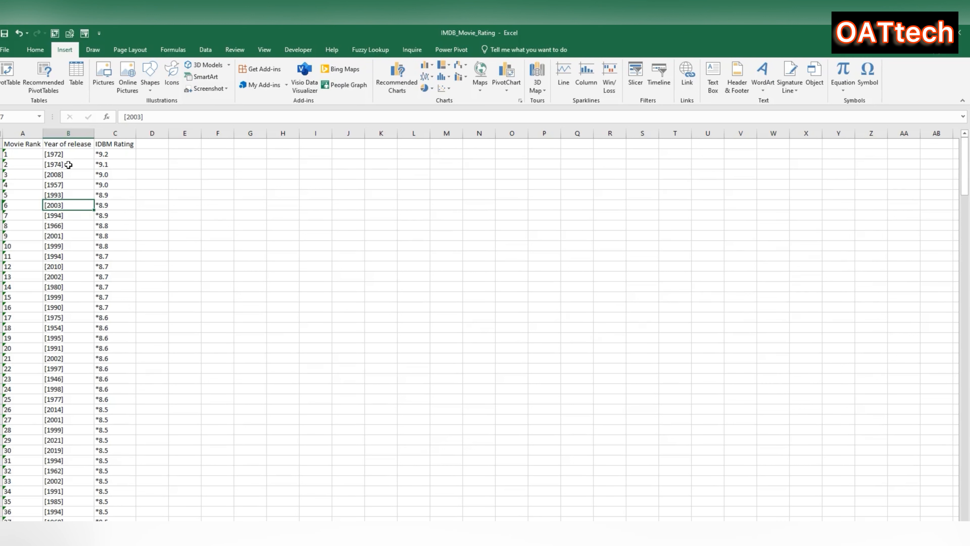
{"action": "left_click", "coordinate": [205, 50]}
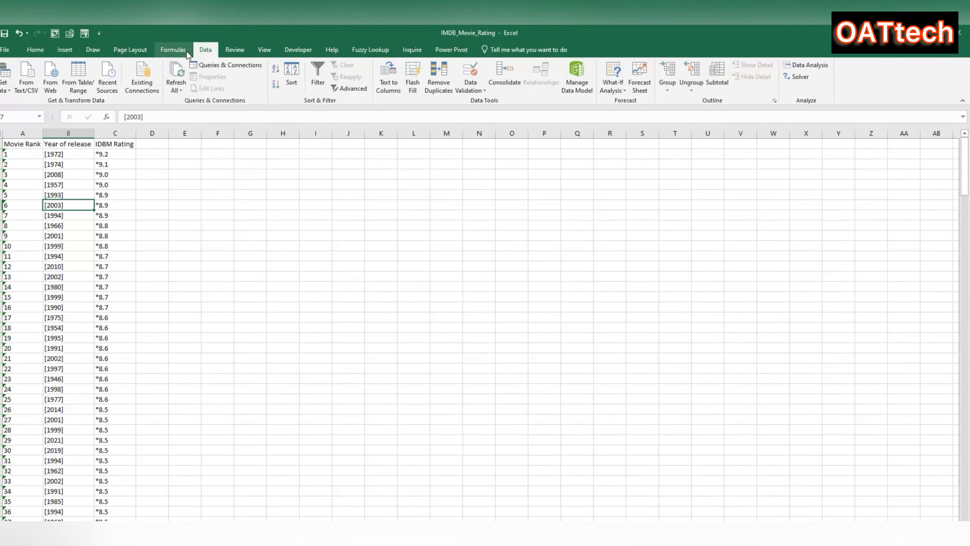
{"action": "left_click", "coordinate": [5, 94]}
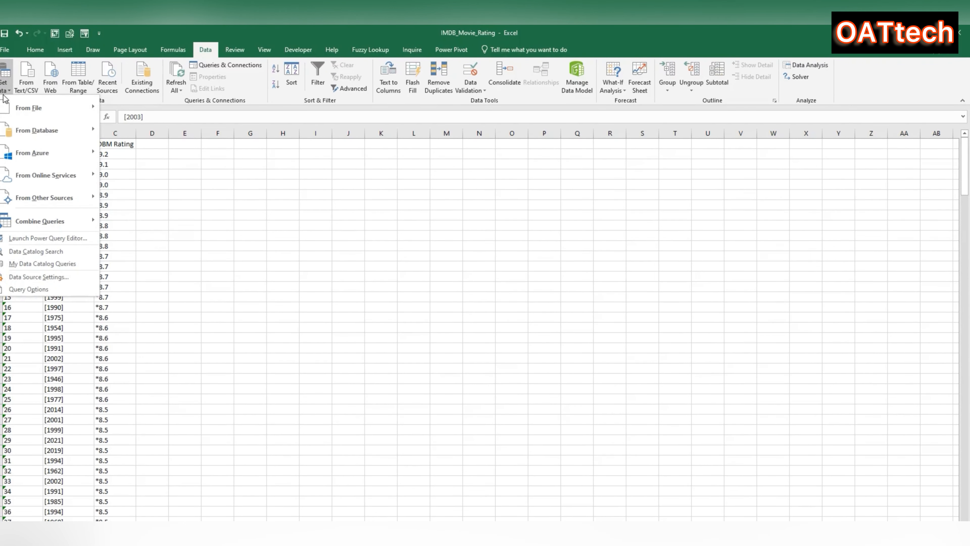
{"action": "mouse_move", "coordinate": [58, 114]}
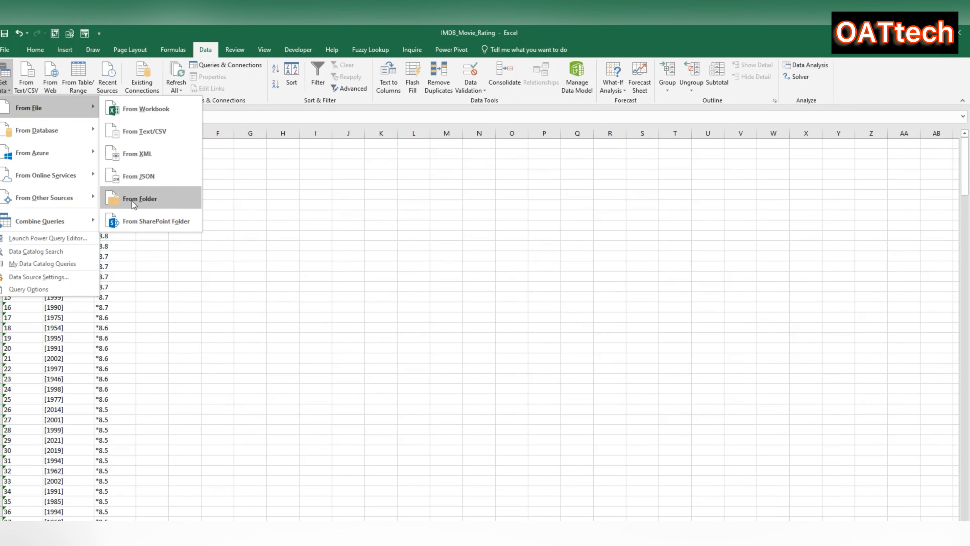
{"action": "mouse_move", "coordinate": [75, 152]}
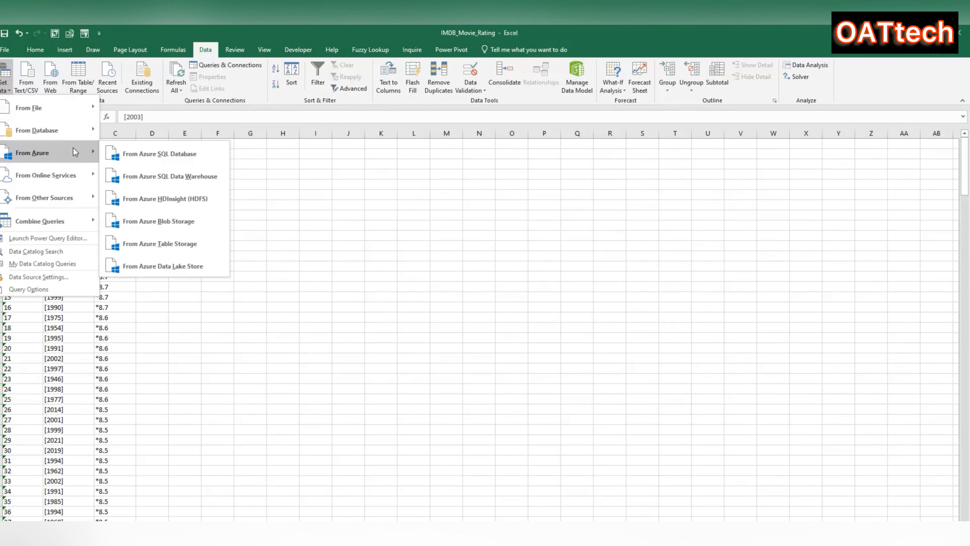
{"action": "left_click", "coordinate": [235, 196]}
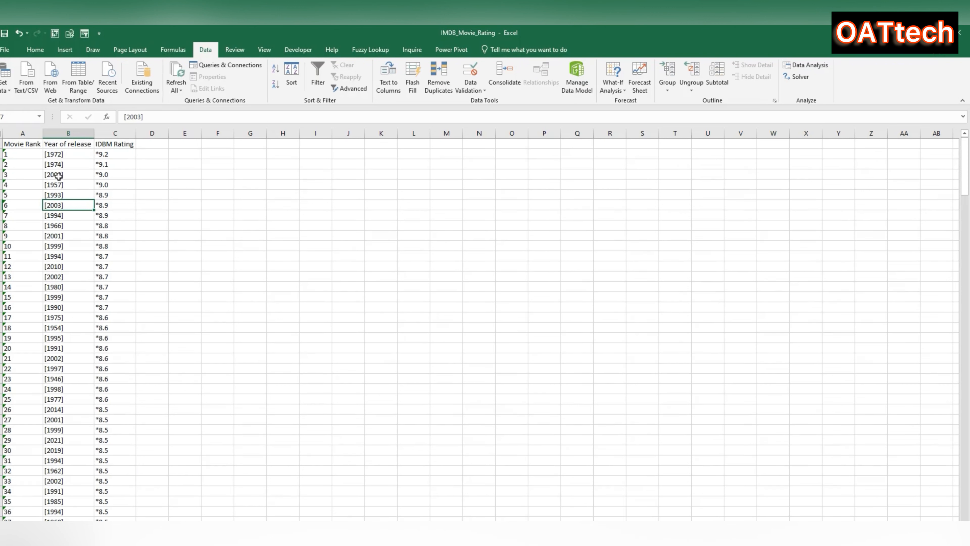
Step: Convert the release year and rating data in A1:C251 into a table with headers
{"action": "left_click", "coordinate": [57, 175]}
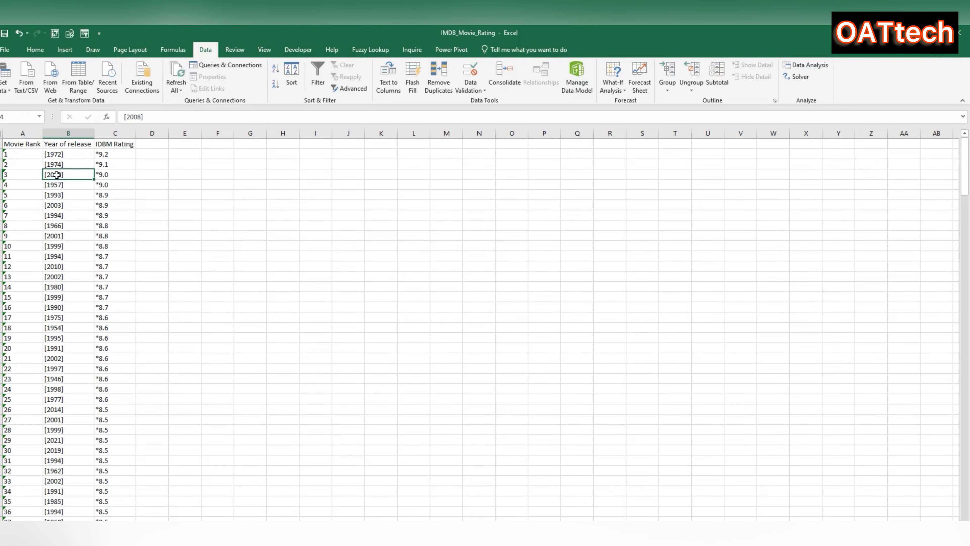
{"action": "left_click", "coordinate": [48, 153]}
{"action": "left_click", "coordinate": [71, 53]}
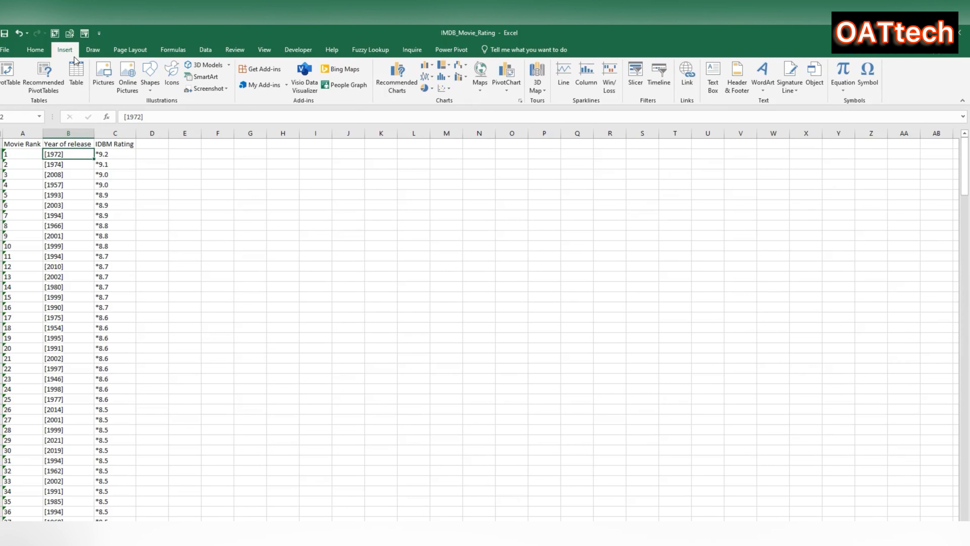
{"action": "left_click", "coordinate": [76, 77]}
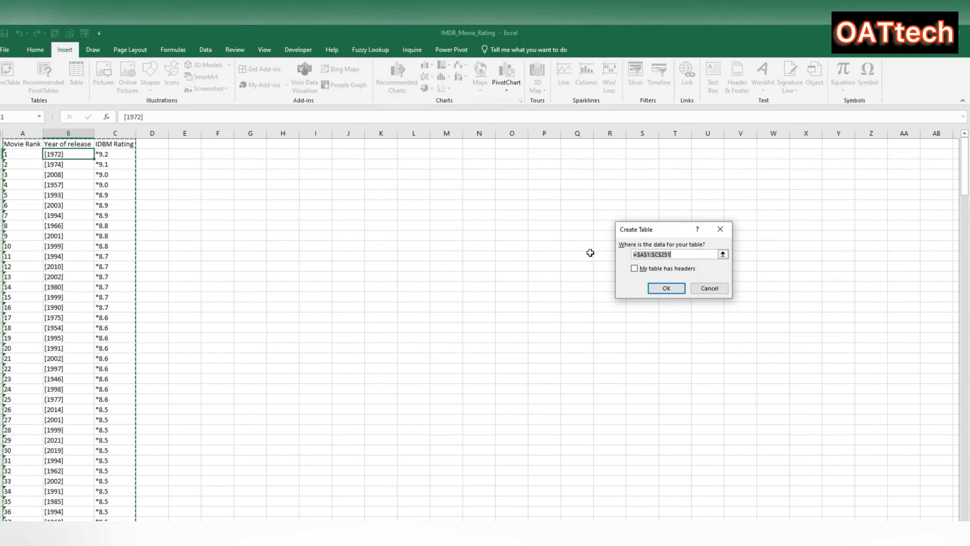
{"action": "left_click", "coordinate": [634, 268]}
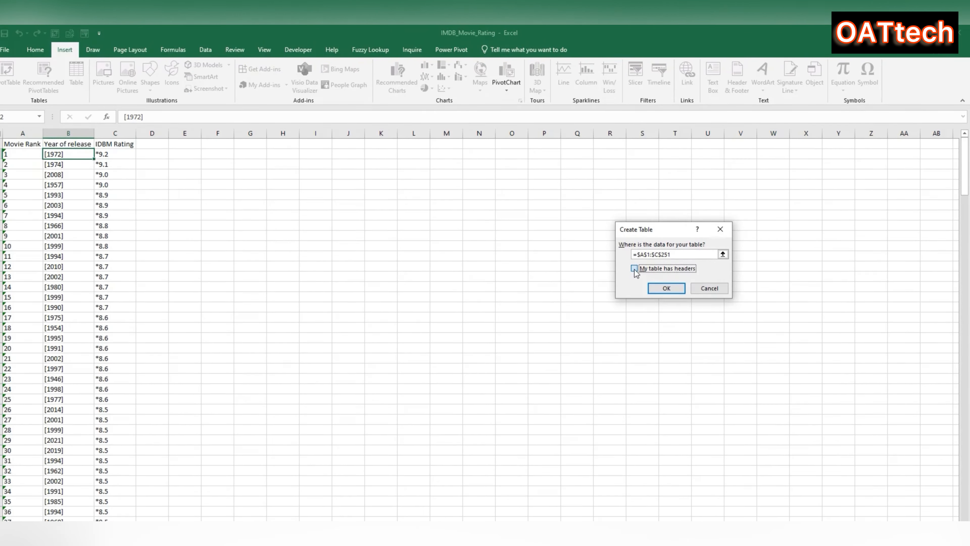
{"action": "left_click", "coordinate": [661, 290]}
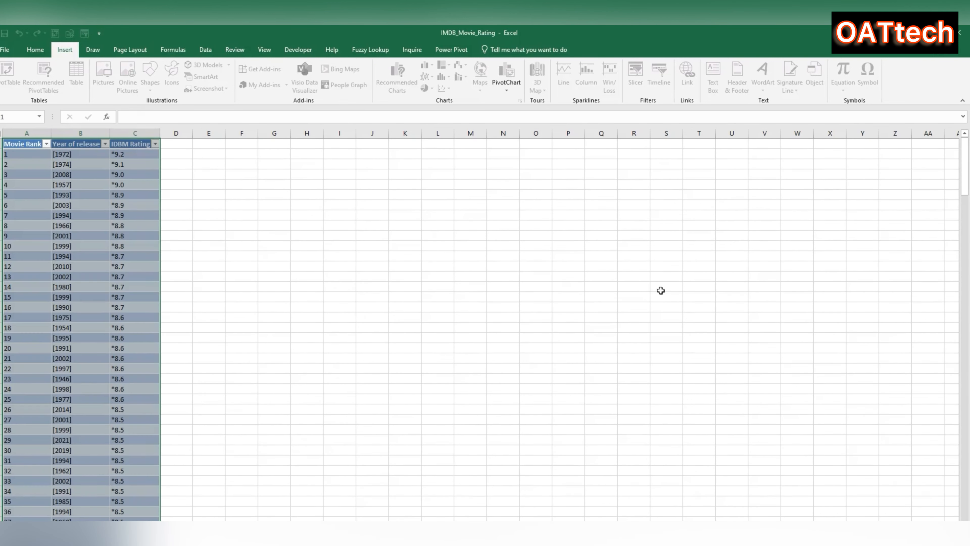
{"action": "left_click_drag", "start_coordinate": [965, 186], "coordinate": [965, 514]}
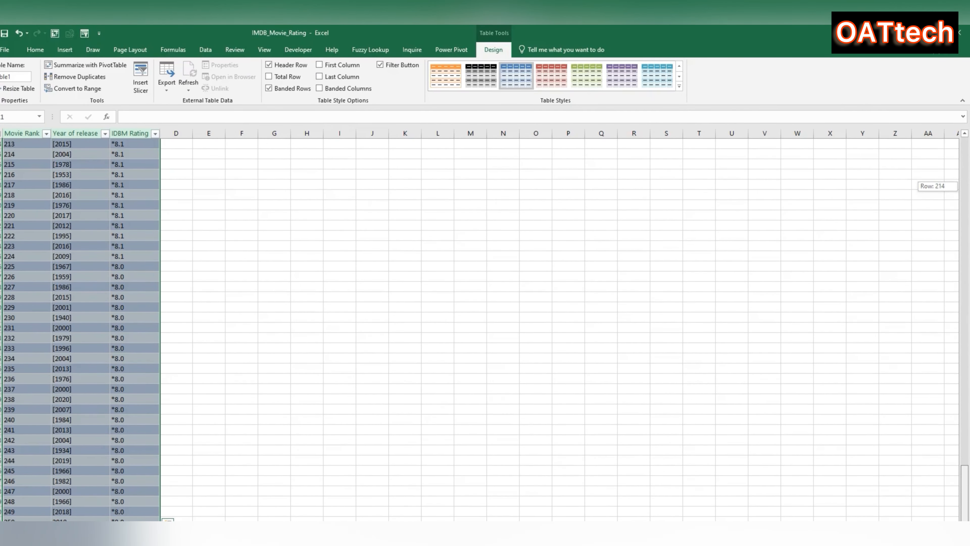
{"action": "left_click_drag", "start_coordinate": [965, 513], "coordinate": [837, 175]}
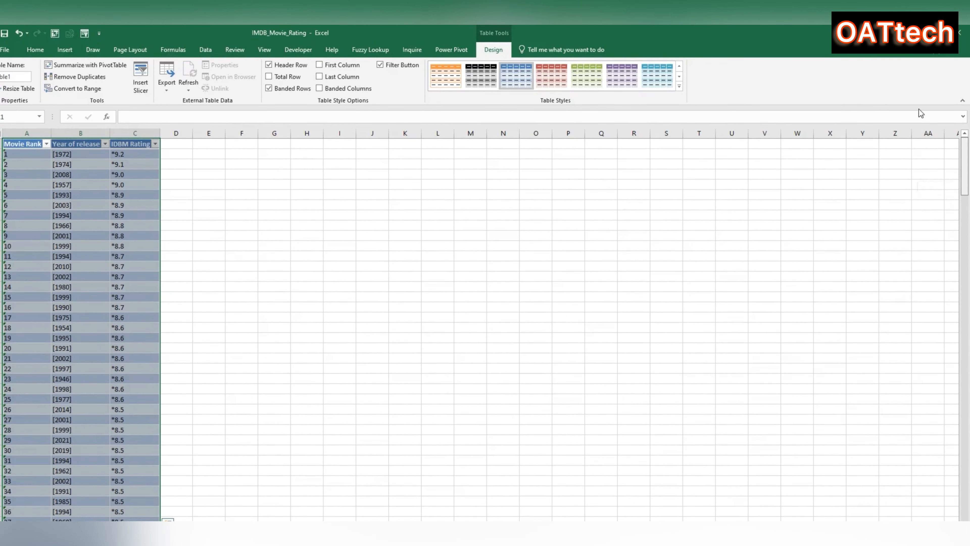
Step: On the movie names sheet, convert the rank and name data in A1:B251 into a table with headers
{"action": "left_click", "coordinate": [76, 536]}
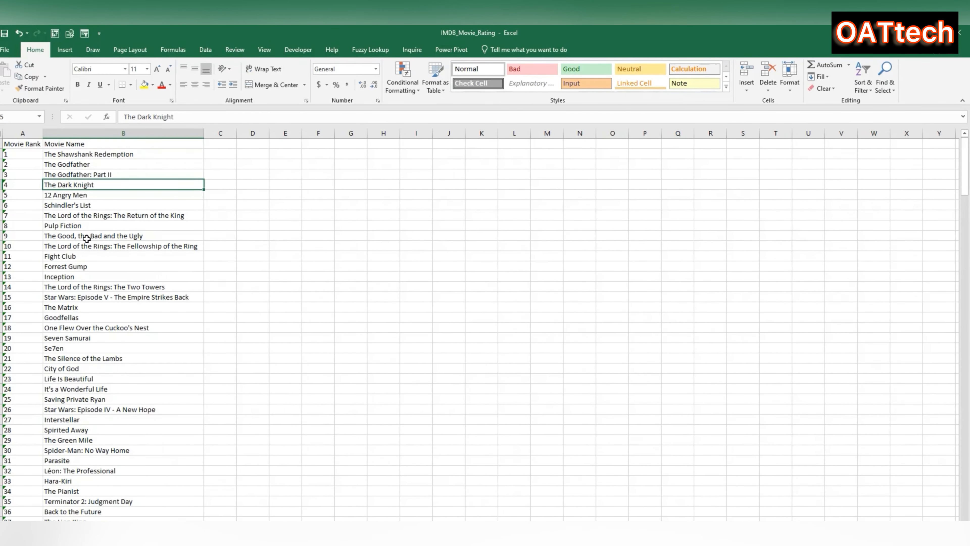
{"action": "left_click", "coordinate": [102, 215]}
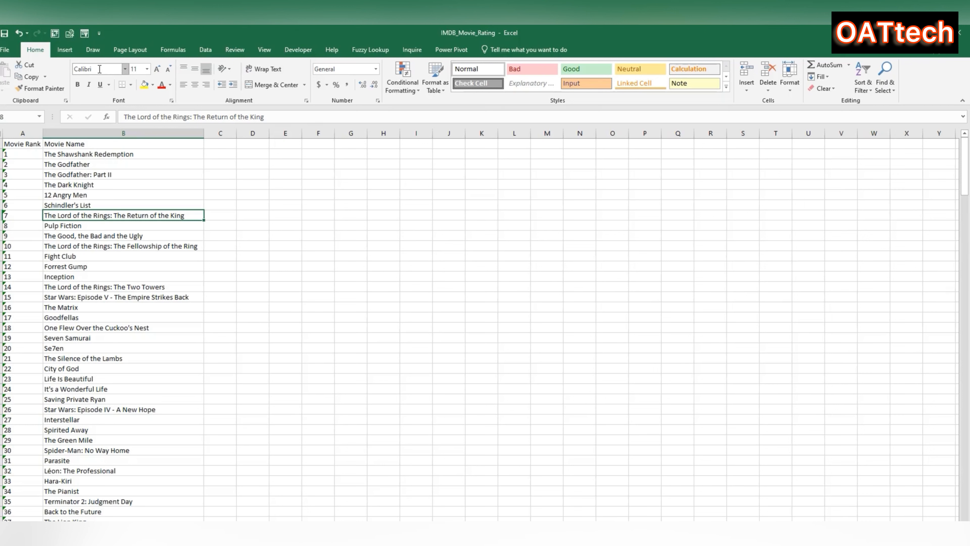
{"action": "left_click", "coordinate": [73, 54]}
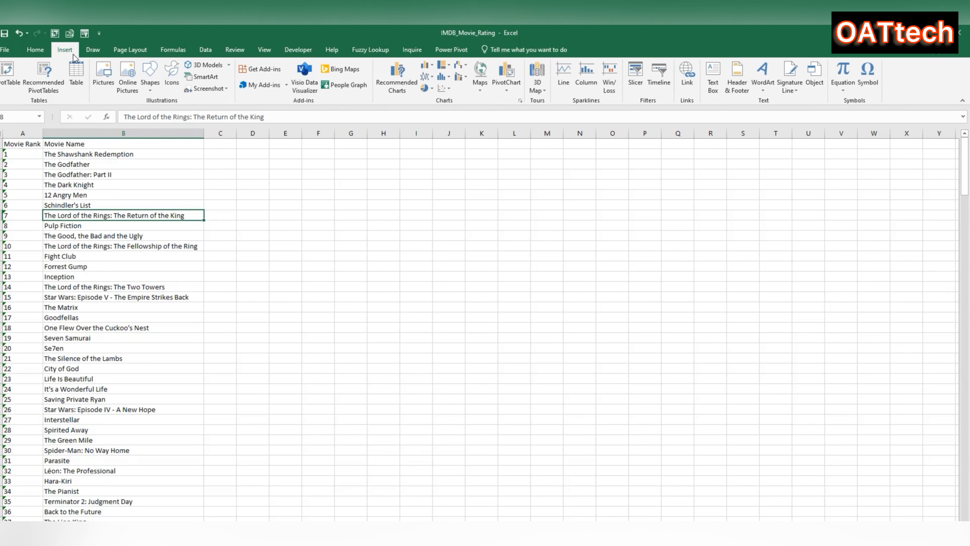
{"action": "left_click", "coordinate": [75, 77]}
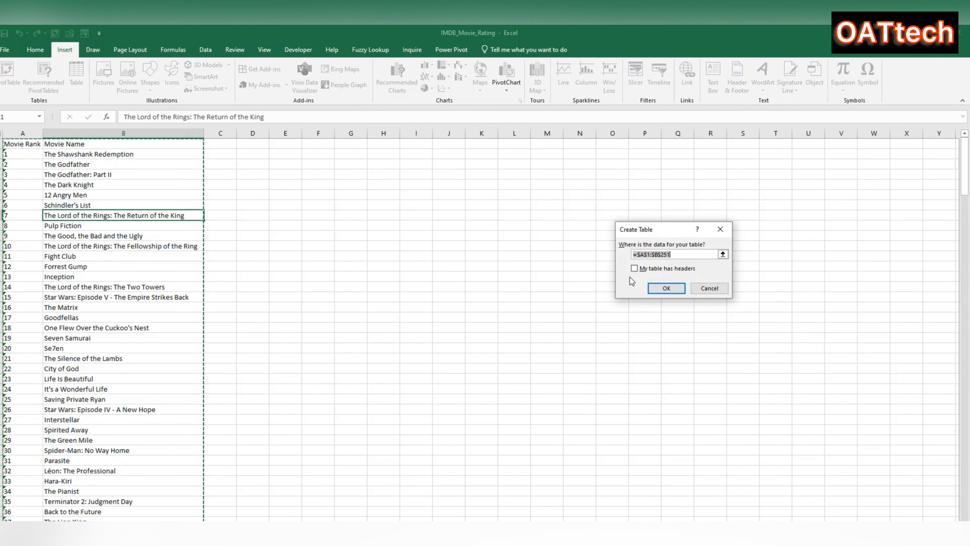
{"action": "left_click", "coordinate": [635, 269]}
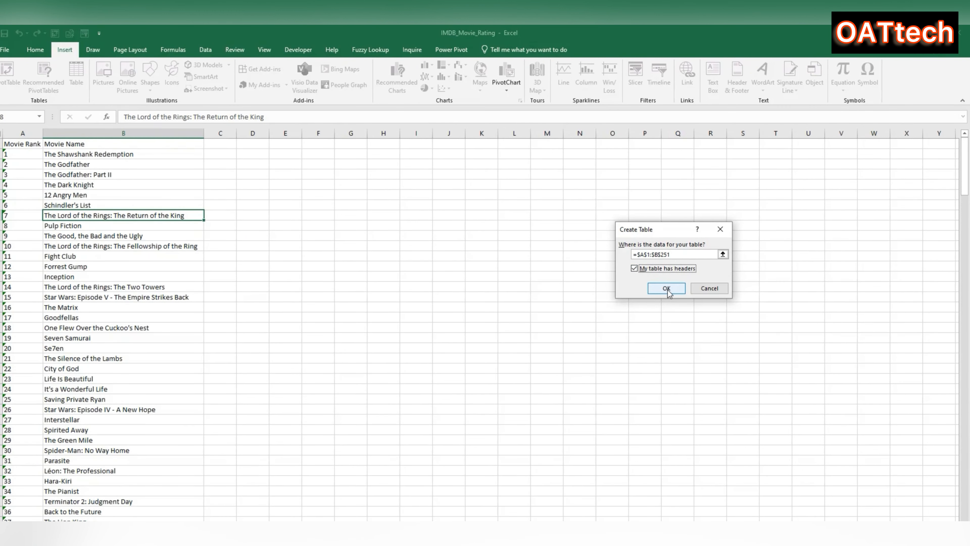
{"action": "left_click", "coordinate": [667, 288]}
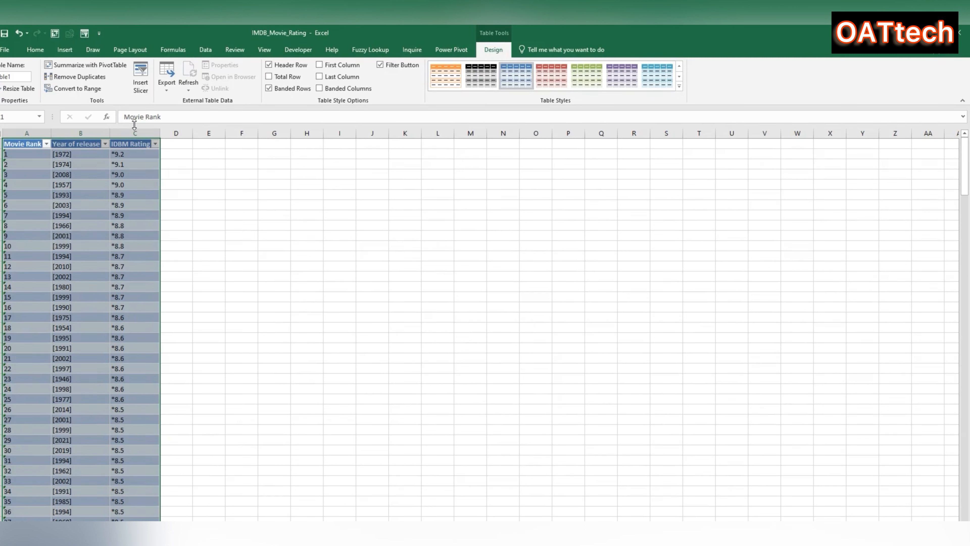
Step: Slightly widen the Year of release column in the ratings table
{"action": "left_click", "coordinate": [205, 50]}
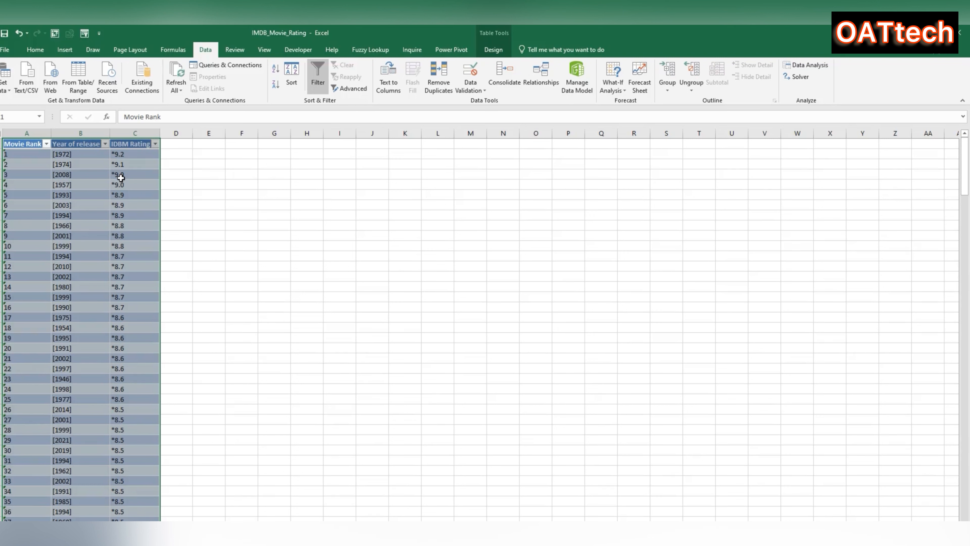
{"action": "left_click", "coordinate": [87, 132]}
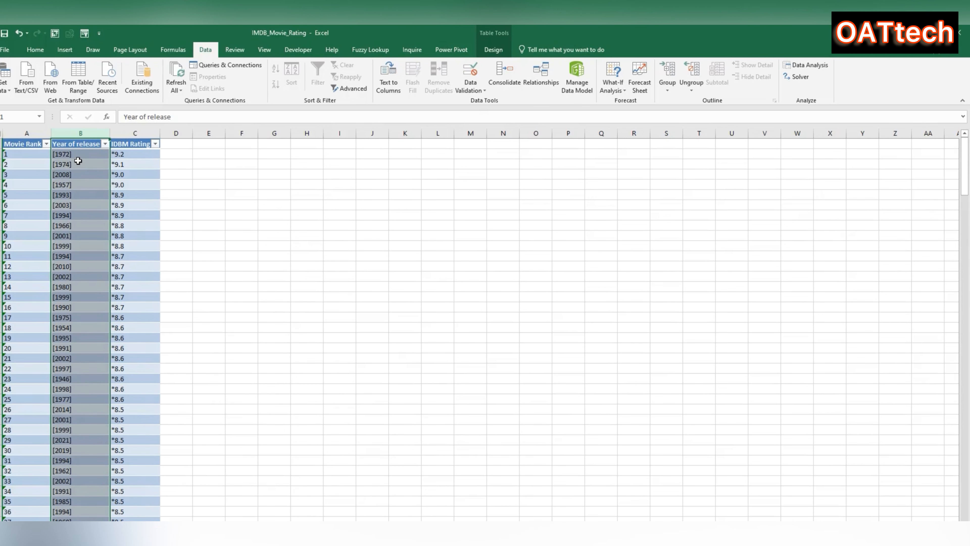
{"action": "left_click_drag", "start_coordinate": [110, 130], "coordinate": [116, 130]}
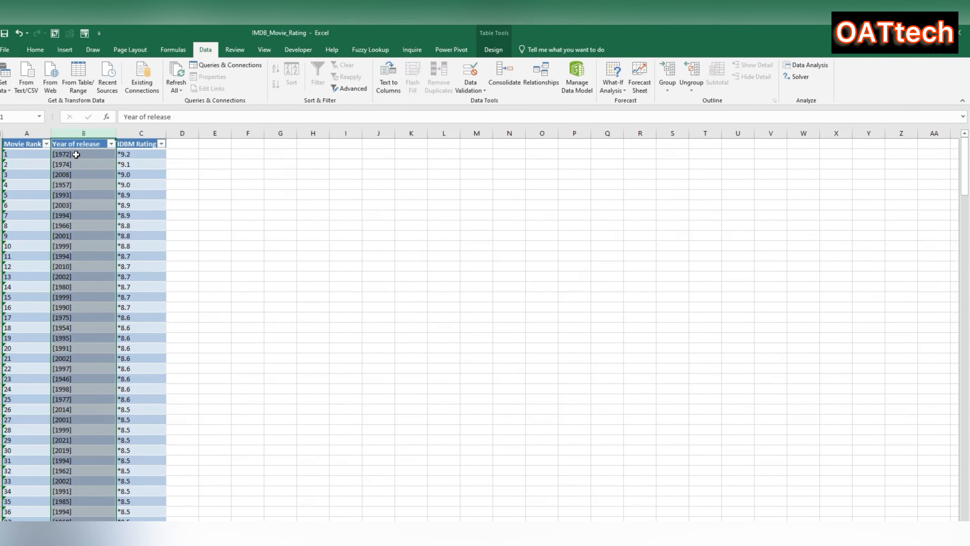
{"action": "scroll", "coordinate": [75, 249], "scroll_direction": "down", "scroll_amount": 3}
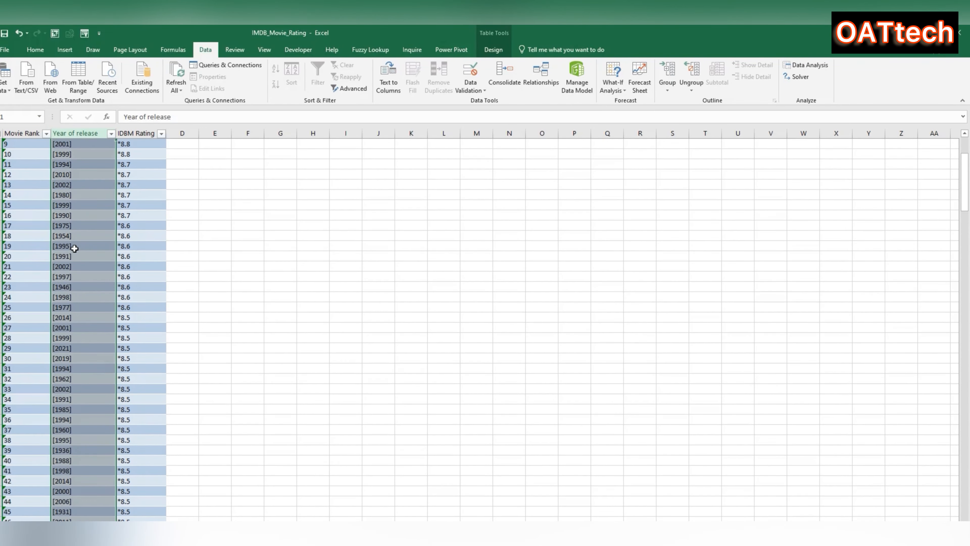
{"action": "scroll", "coordinate": [85, 178], "scroll_direction": "up", "scroll_amount": 3}
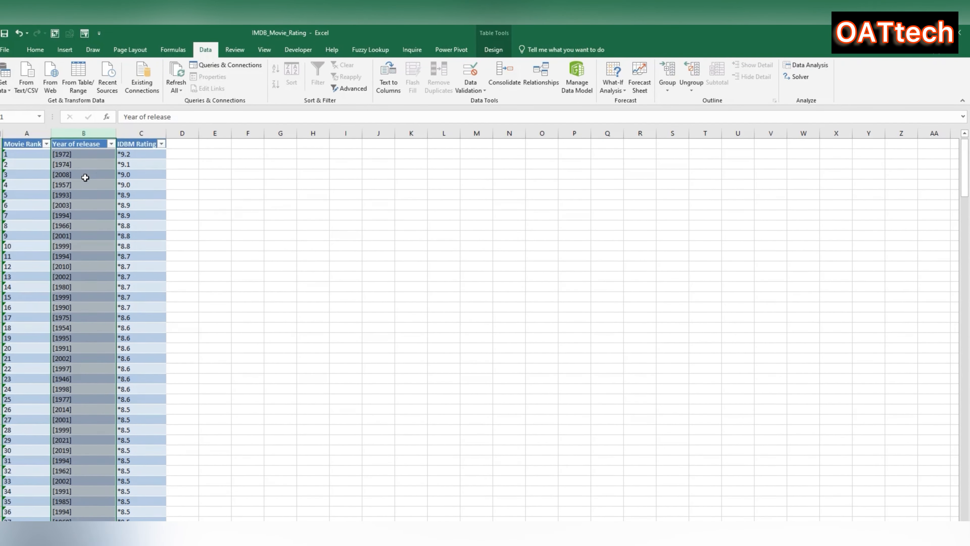
Step: Load the ratings table with the release years into the Power Query Editor
{"action": "left_click", "coordinate": [142, 156]}
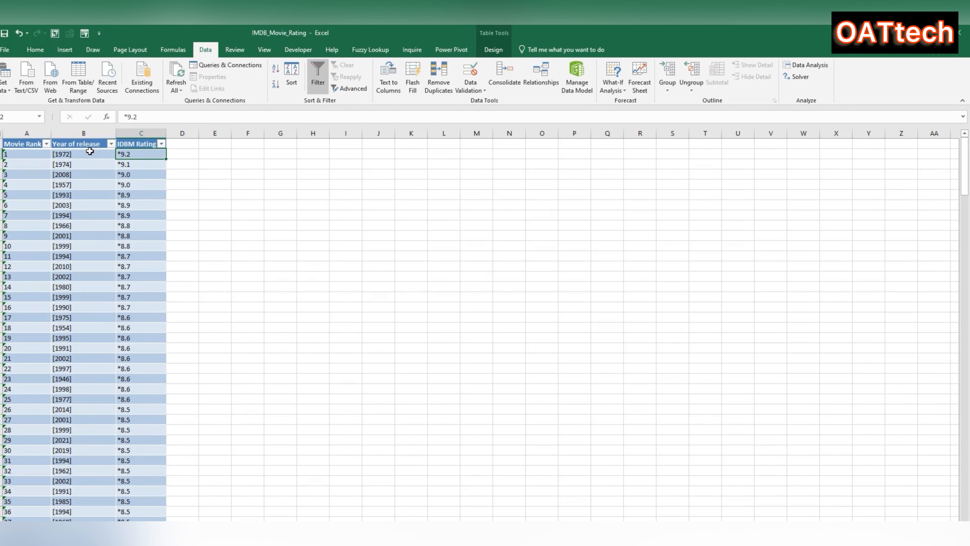
{"action": "left_click", "coordinate": [220, 154]}
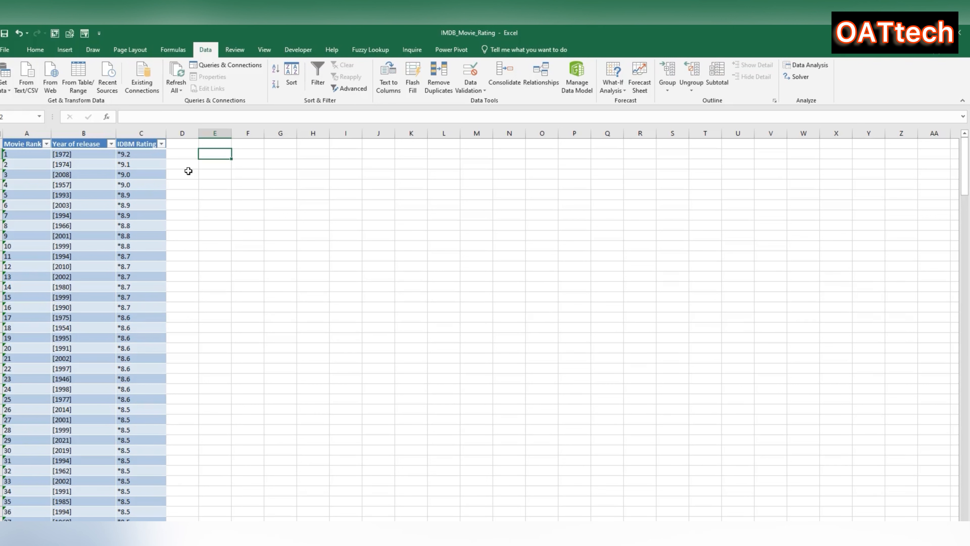
{"action": "left_click", "coordinate": [98, 162]}
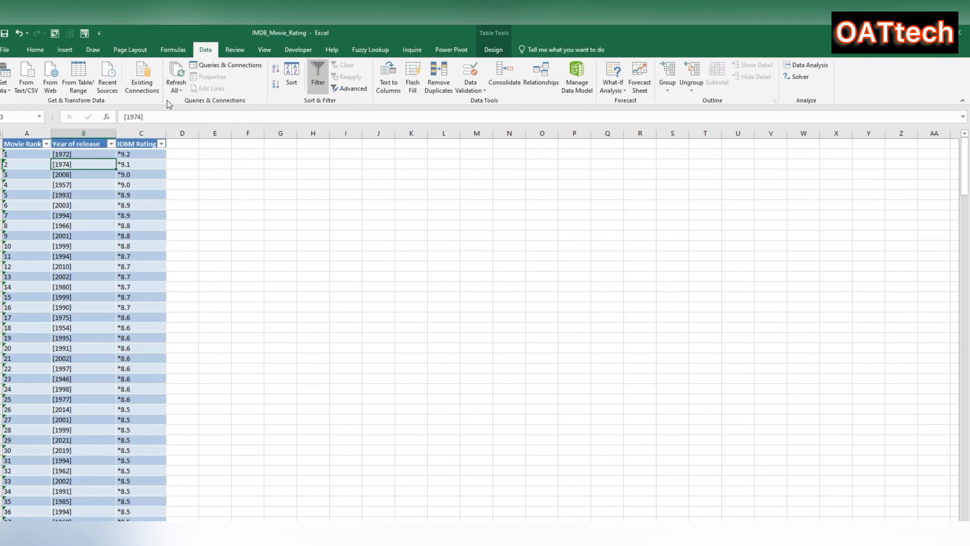
{"action": "left_click", "coordinate": [80, 70]}
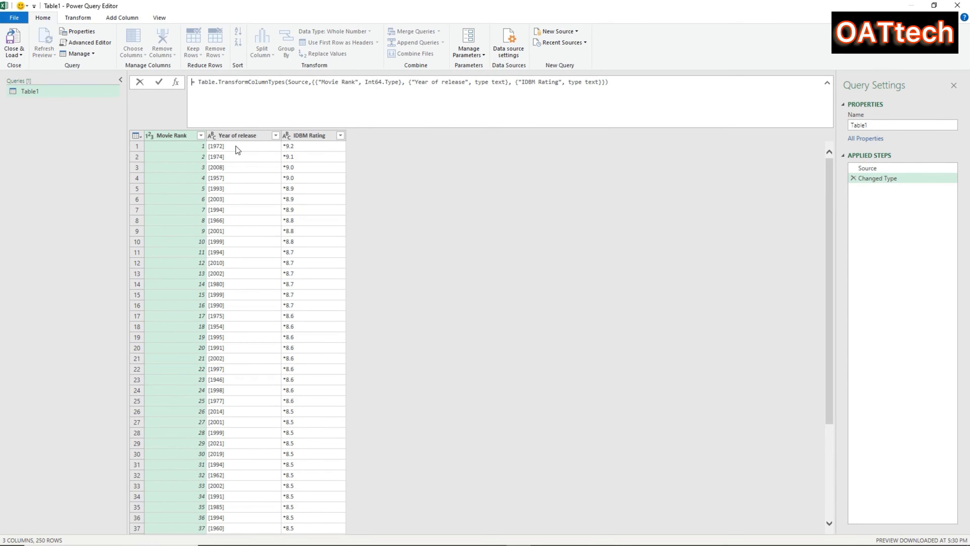
Step: Add a column that extracts the text between the delimiters [ and ] from the Year of release column
{"action": "left_click", "coordinate": [248, 134]}
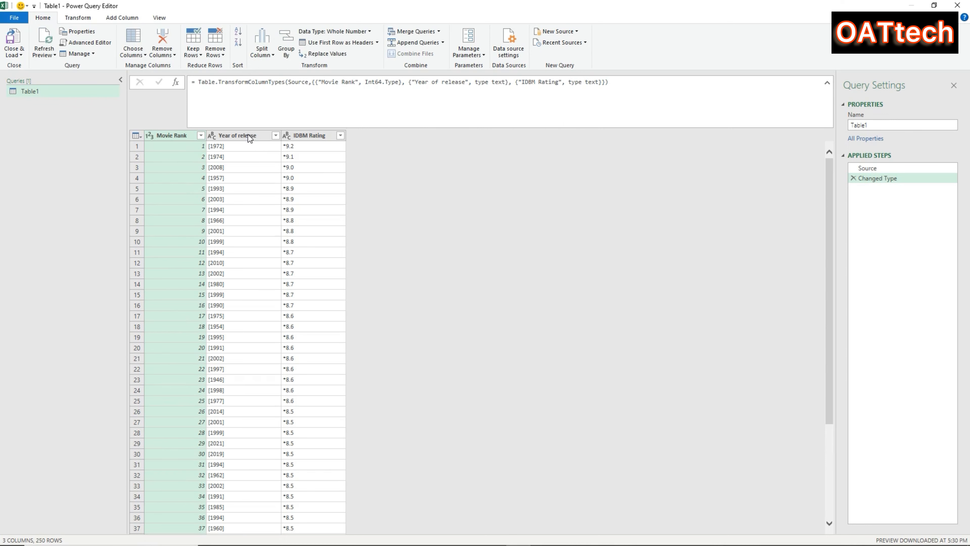
{"action": "left_click", "coordinate": [248, 134]}
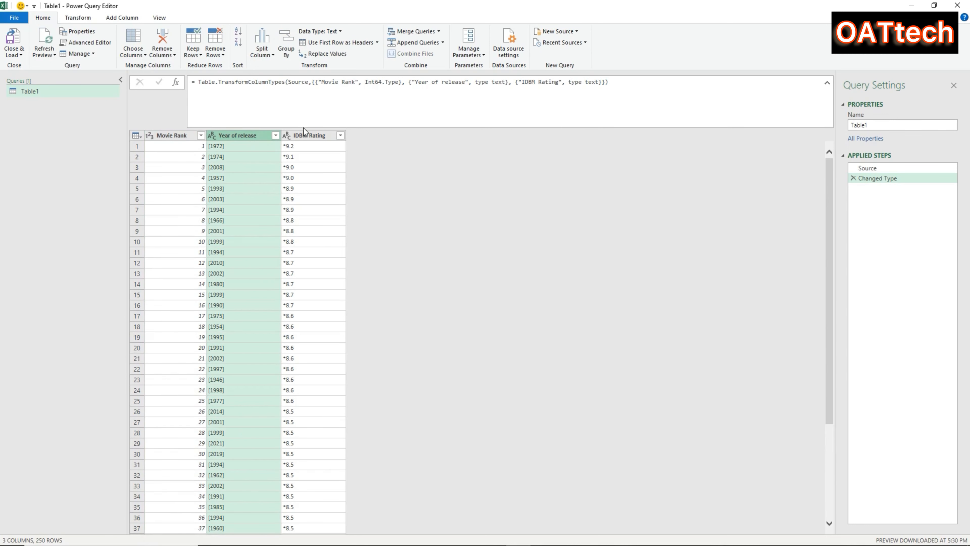
{"action": "left_click", "coordinate": [310, 137]}
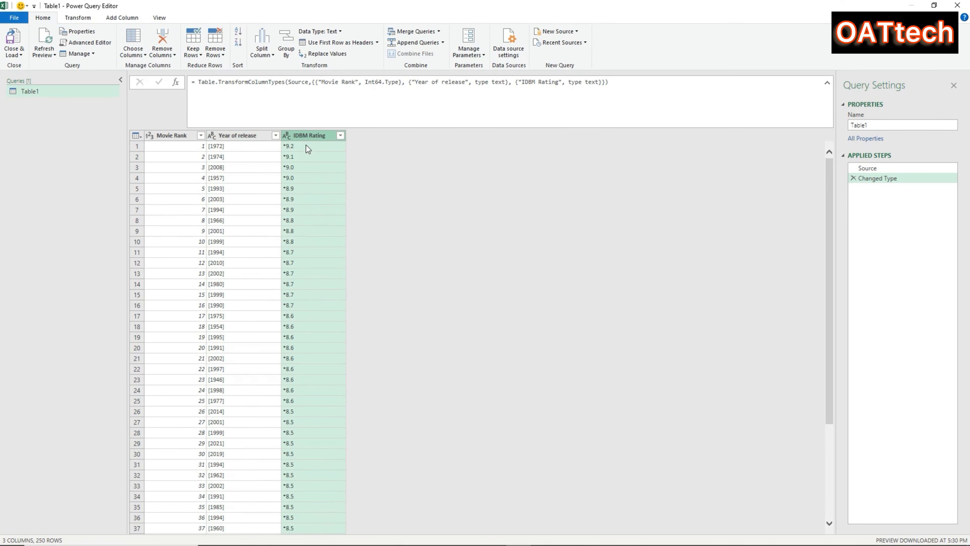
{"action": "left_click", "coordinate": [237, 133]}
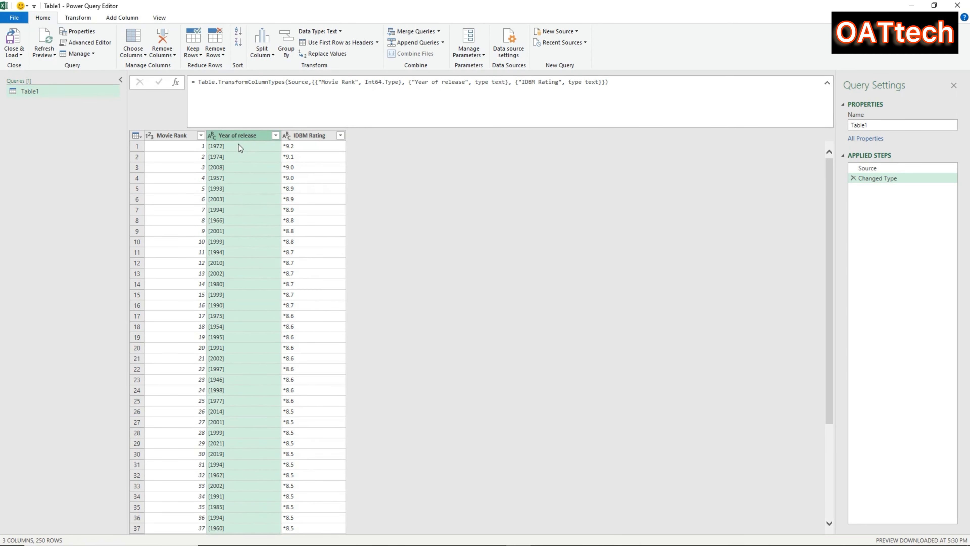
{"action": "left_click", "coordinate": [91, 21]}
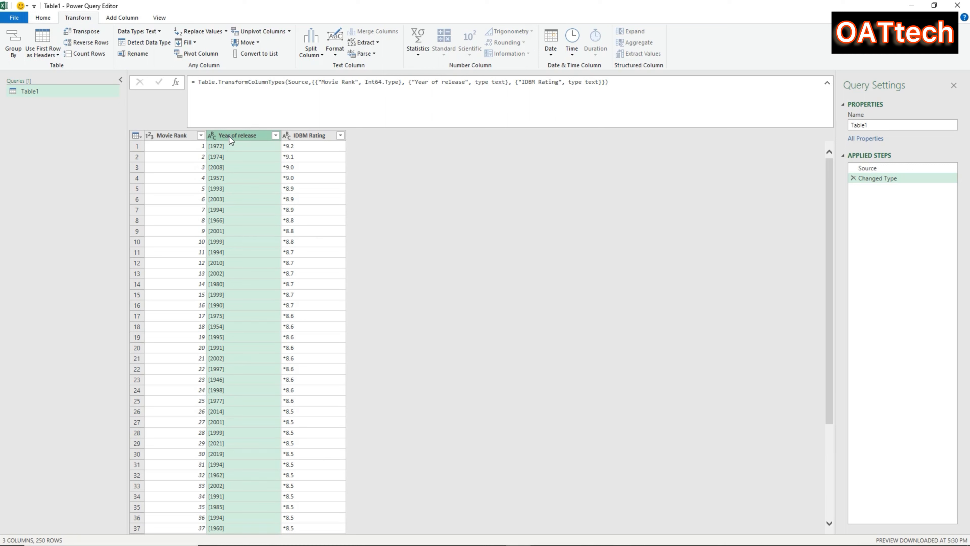
{"action": "left_click", "coordinate": [127, 21]}
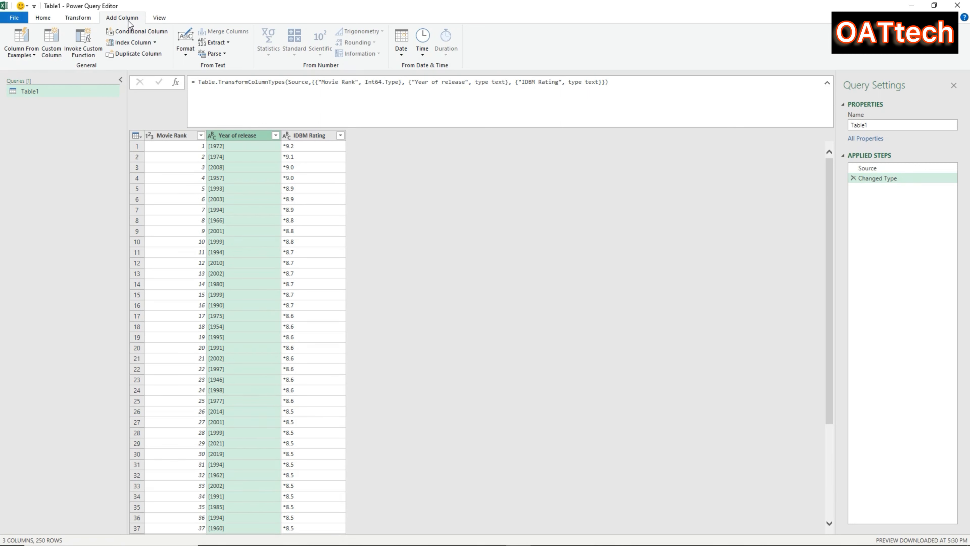
{"action": "double_click", "coordinate": [242, 137]}
{"action": "left_click", "coordinate": [247, 156]}
{"action": "left_click", "coordinate": [228, 43]}
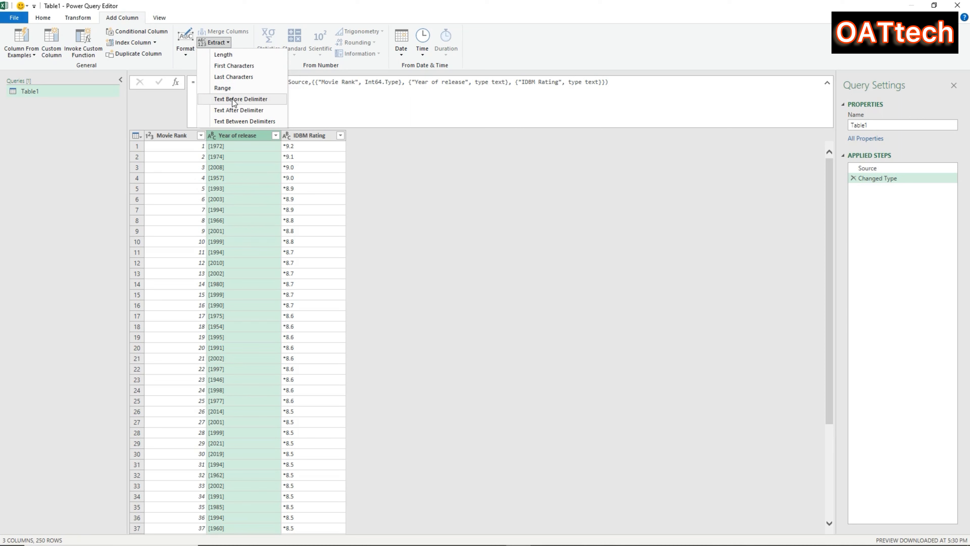
{"action": "left_click", "coordinate": [242, 122]}
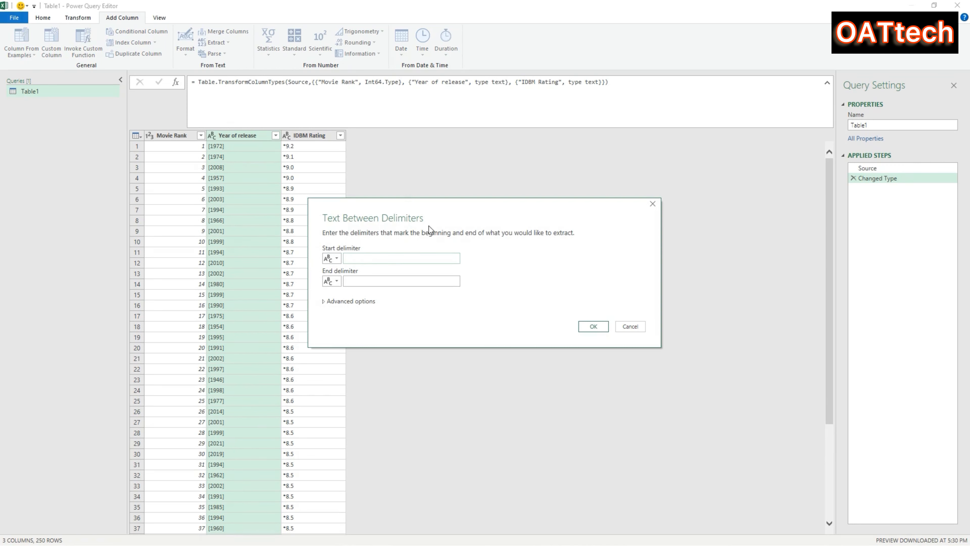
{"action": "type", "text": "["}
{"action": "left_click", "coordinate": [592, 327]}
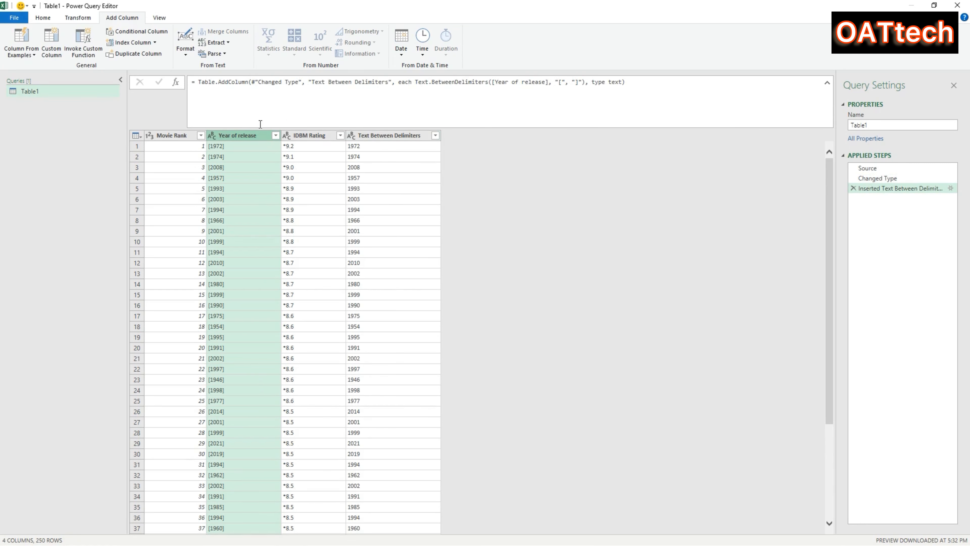
Step: Remove the original Year of release column with the bracketed years
{"action": "double_click", "coordinate": [242, 136]}
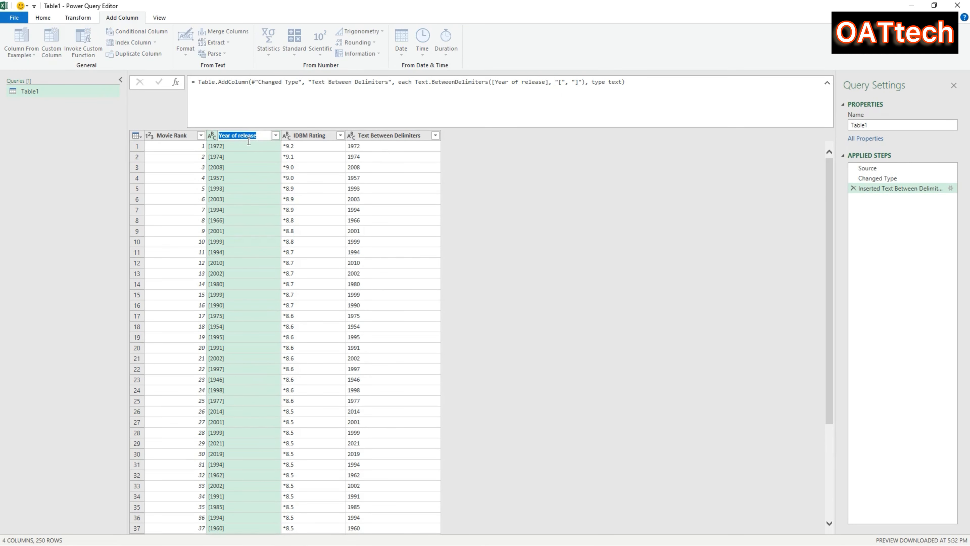
{"action": "key", "text": "Escape"}
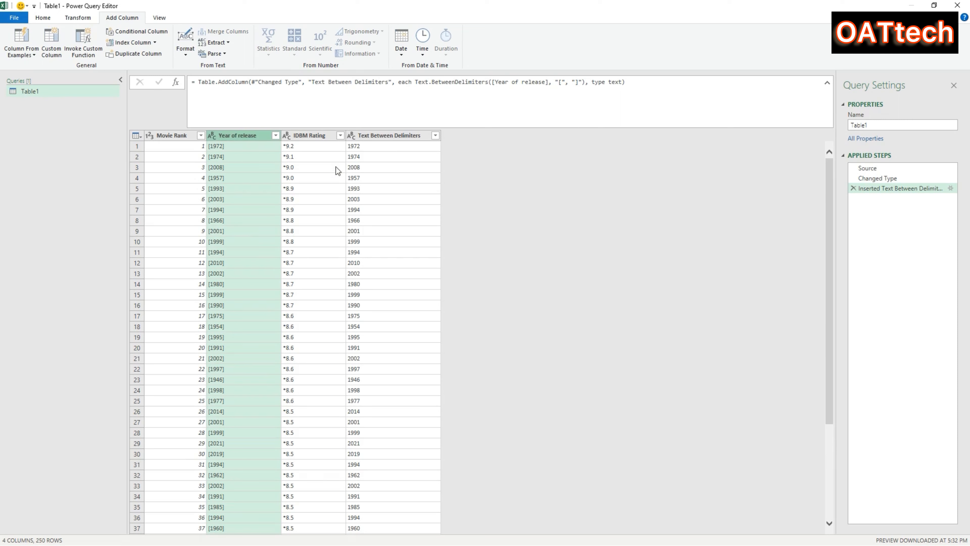
{"action": "right_click", "coordinate": [248, 134]}
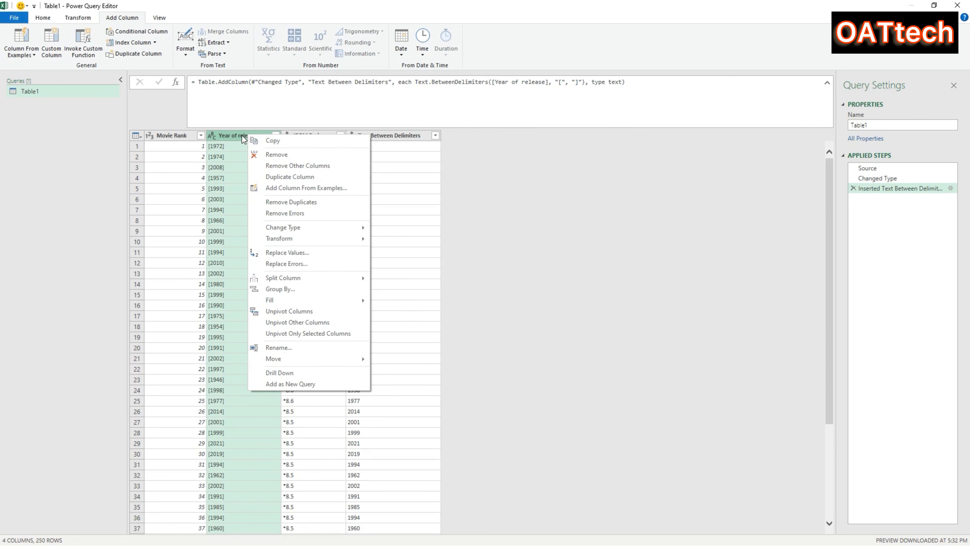
{"action": "left_click", "coordinate": [273, 154]}
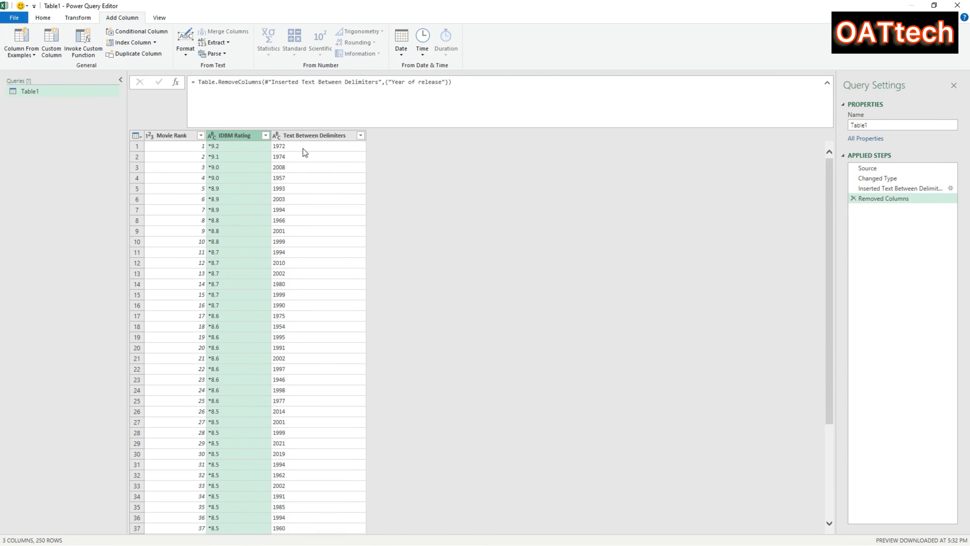
Step: Rename the extracted years column as "Year of release" and set its data type to Whole Number
{"action": "double_click", "coordinate": [311, 135]}
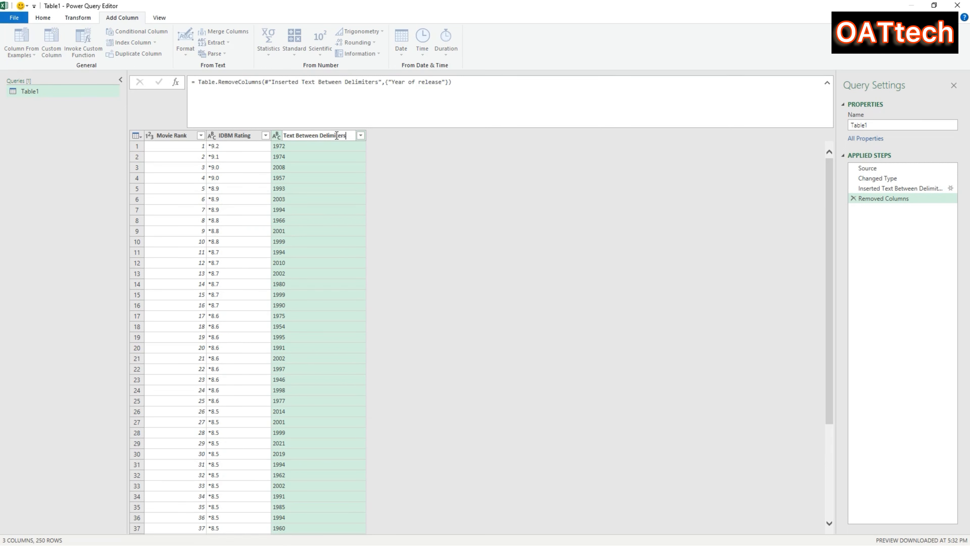
{"action": "left_click_drag", "start_coordinate": [337, 135], "coordinate": [282, 135]}
{"action": "type", "text": "Year of release"}
{"action": "key", "text": "Return"}
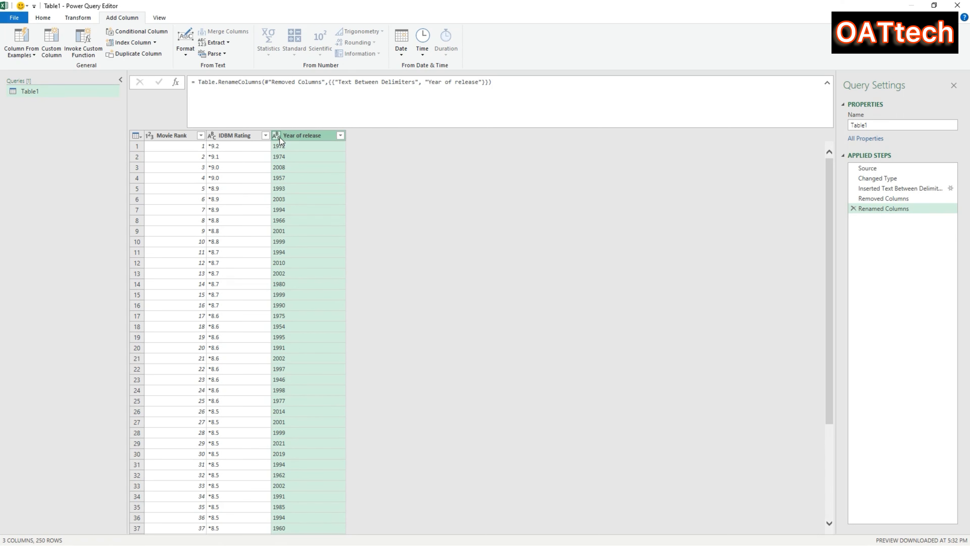
{"action": "left_click", "coordinate": [277, 134]}
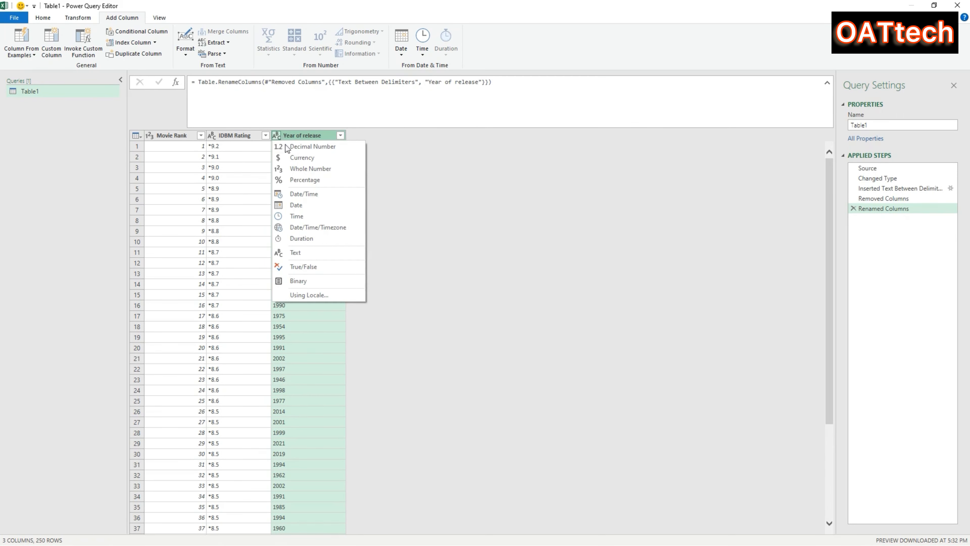
{"action": "left_click", "coordinate": [300, 169]}
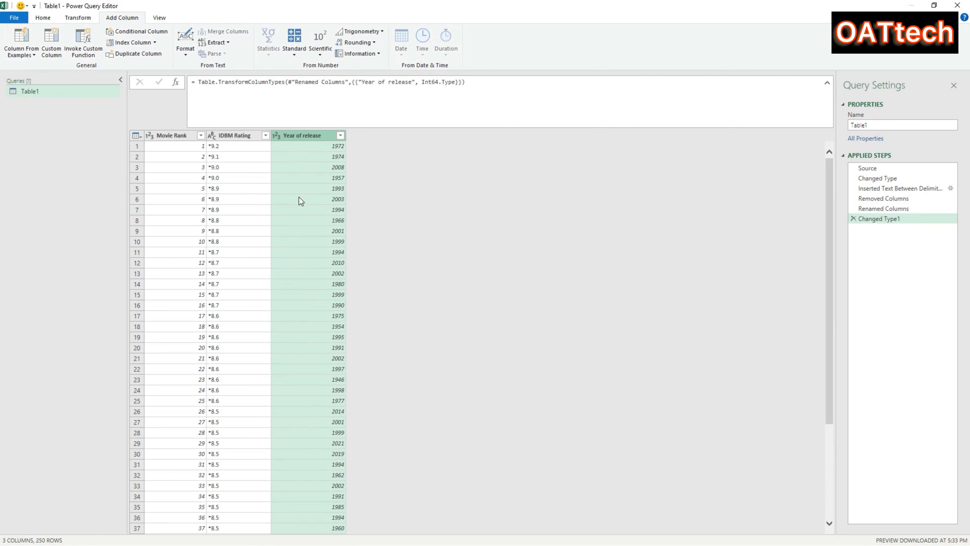
Step: Add a column extracting the text after the * delimiter from IDBM Rating, and set its data type to Decimal Number
{"action": "left_click", "coordinate": [240, 134]}
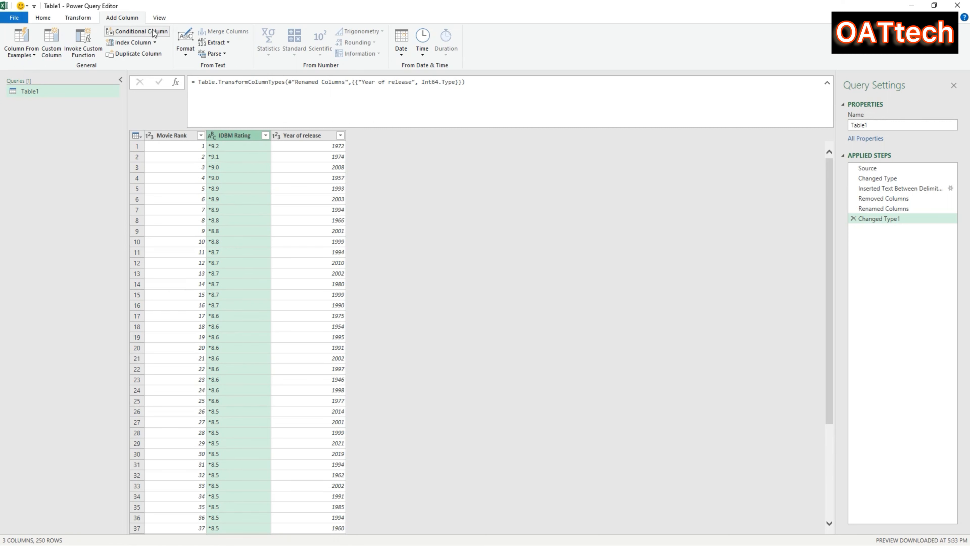
{"action": "left_click", "coordinate": [228, 43]}
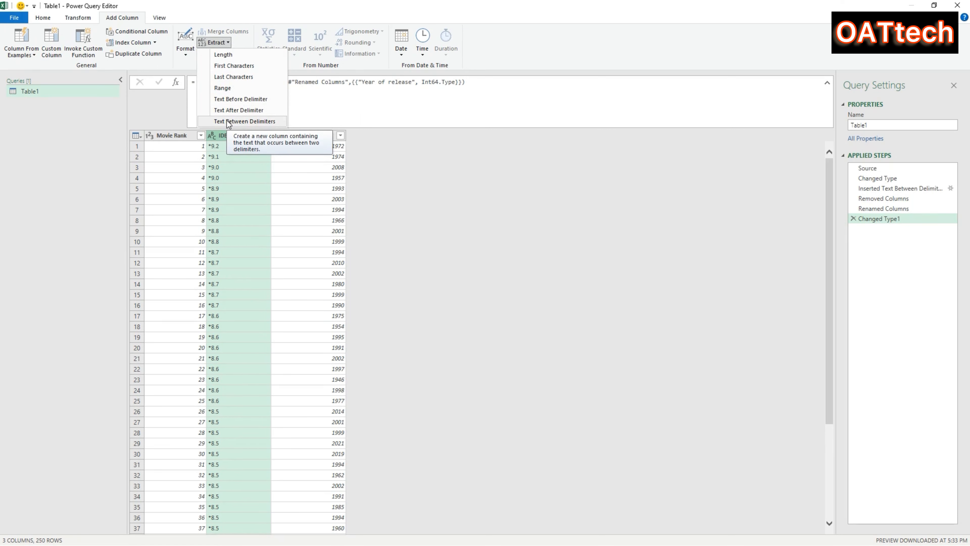
{"action": "left_click", "coordinate": [239, 112]}
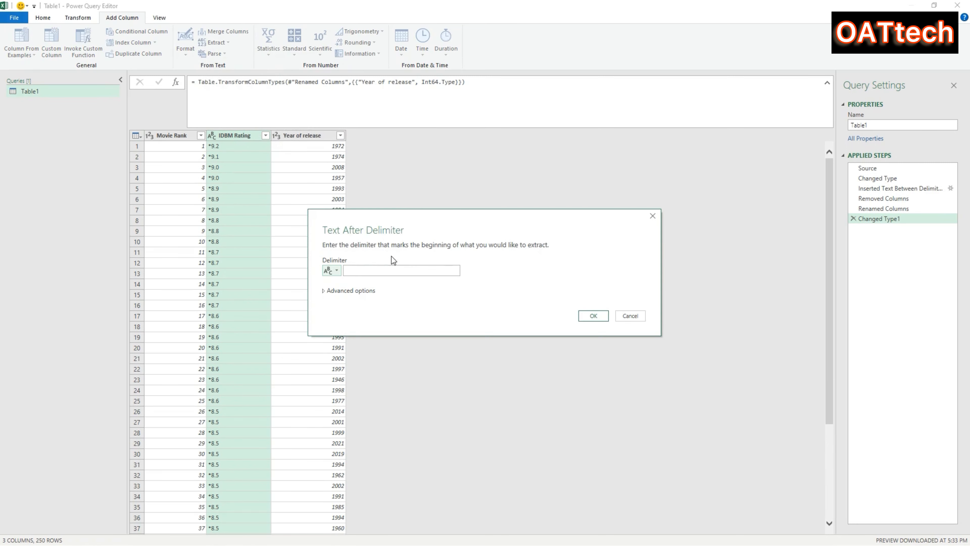
{"action": "left_click", "coordinate": [358, 271]}
{"action": "type", "text": "*"}
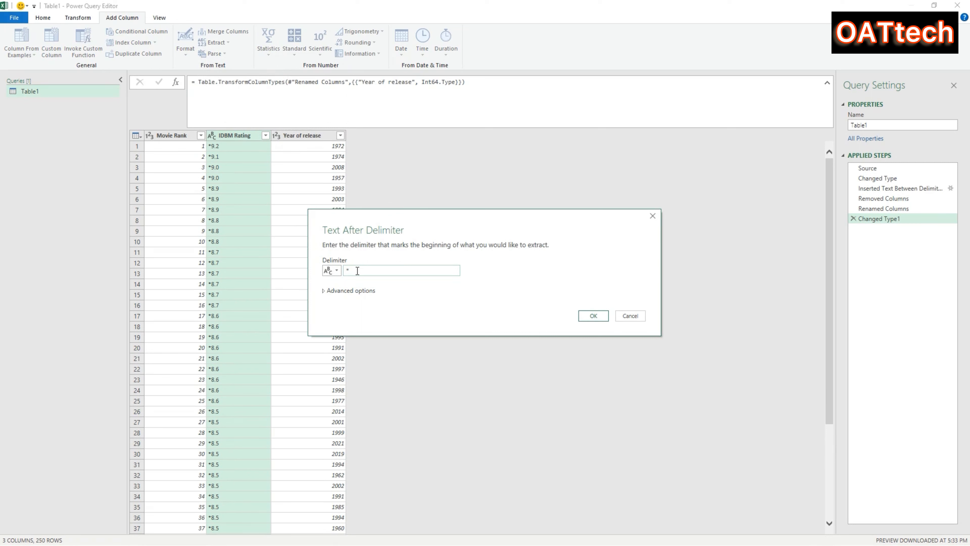
{"action": "left_click", "coordinate": [592, 316]}
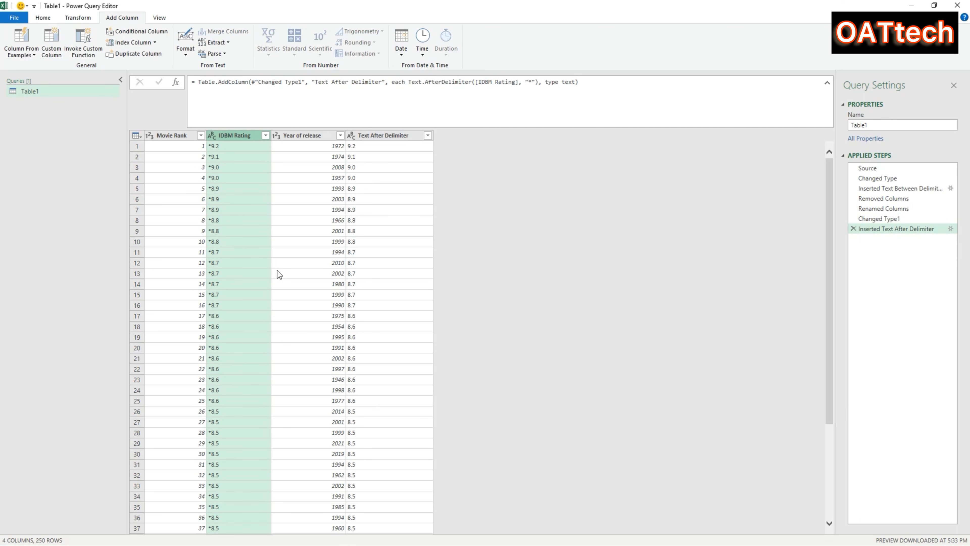
{"action": "left_click", "coordinate": [353, 137]}
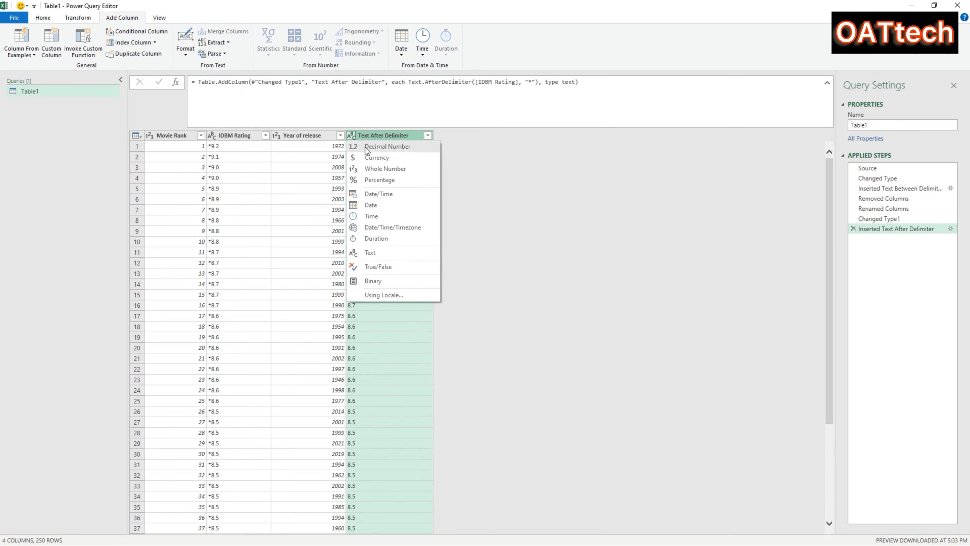
{"action": "left_click", "coordinate": [377, 147]}
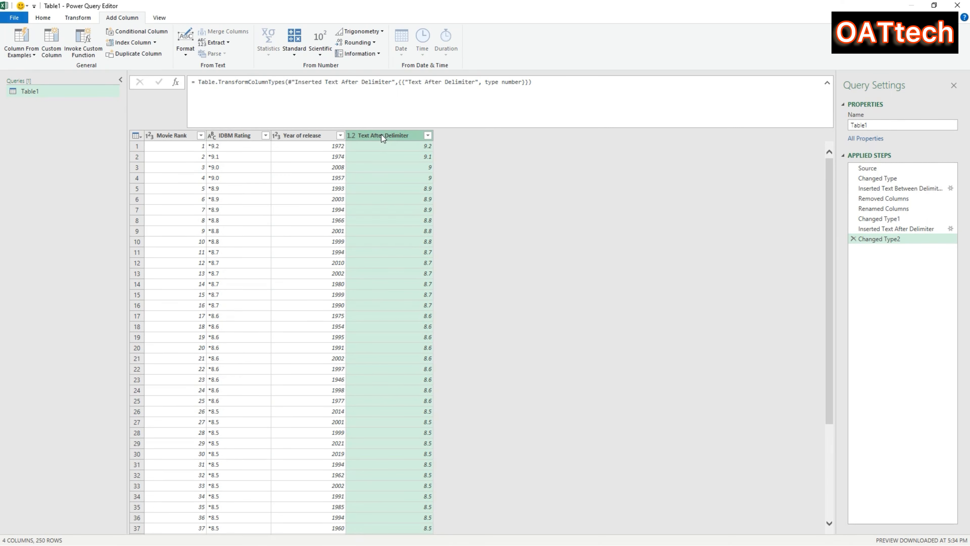
Step: Copy the header name of the original IDBM Rating column with the asterisks, and remove that column
{"action": "double_click", "coordinate": [227, 138]}
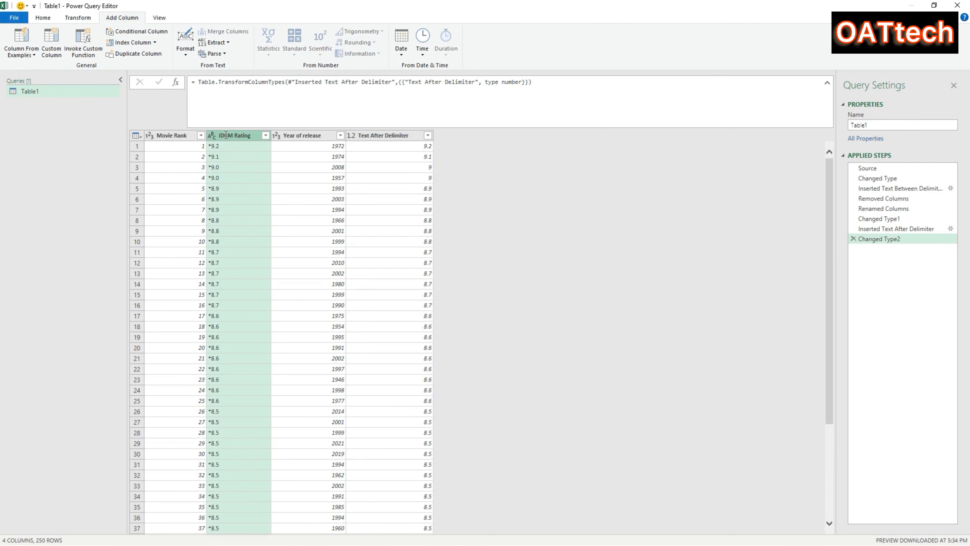
{"action": "left_click_drag", "start_coordinate": [258, 138], "coordinate": [212, 138]}
{"action": "key", "text": "ctrl+c"}
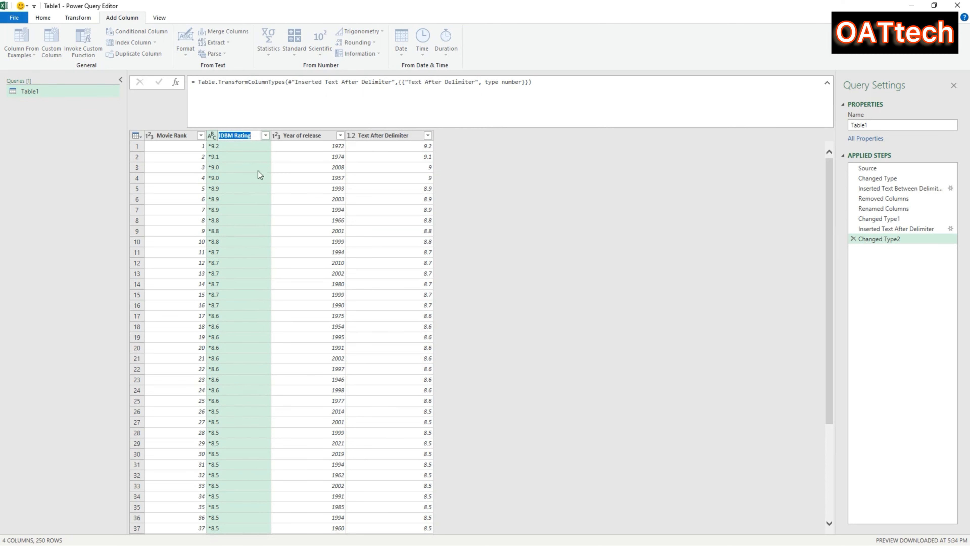
{"action": "key", "text": "Escape"}
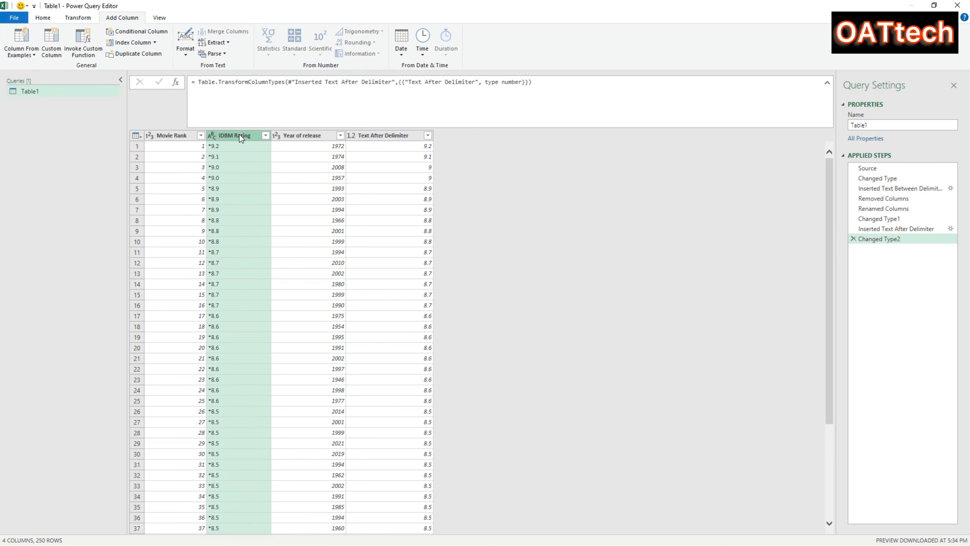
{"action": "right_click", "coordinate": [239, 134]}
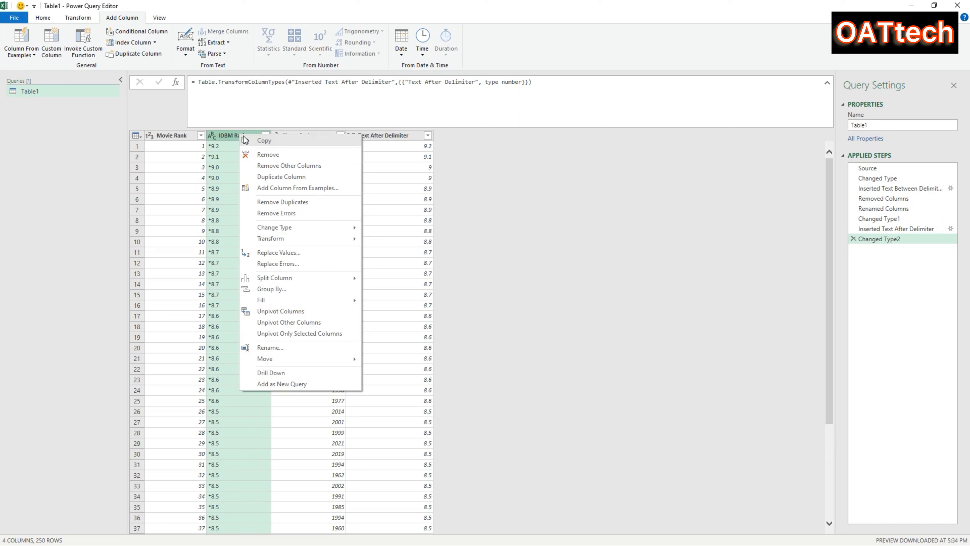
{"action": "left_click", "coordinate": [261, 155]}
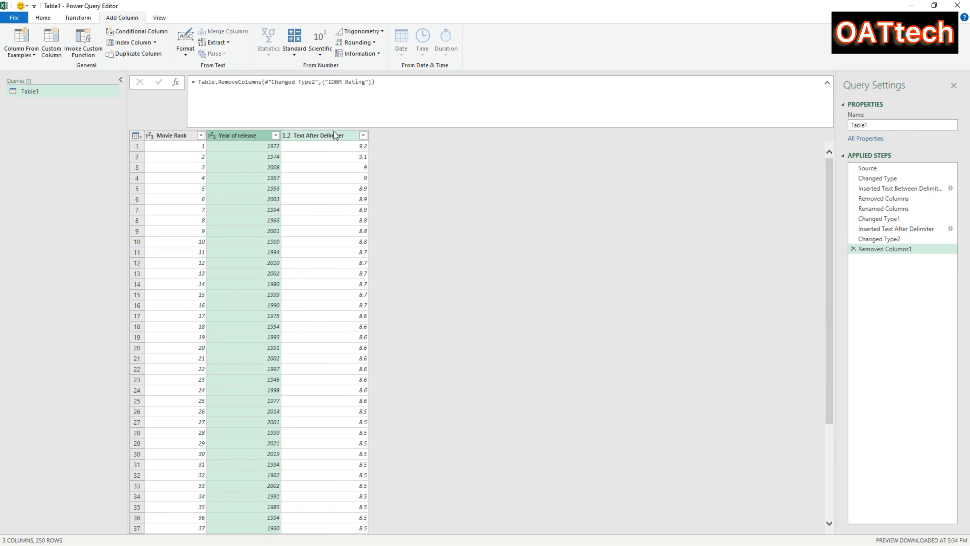
Step: Rename the extracted ratings column as "IDBM Rating", reusing the copied header name
{"action": "double_click", "coordinate": [326, 133]}
{"action": "key", "text": "ctrl+v"}
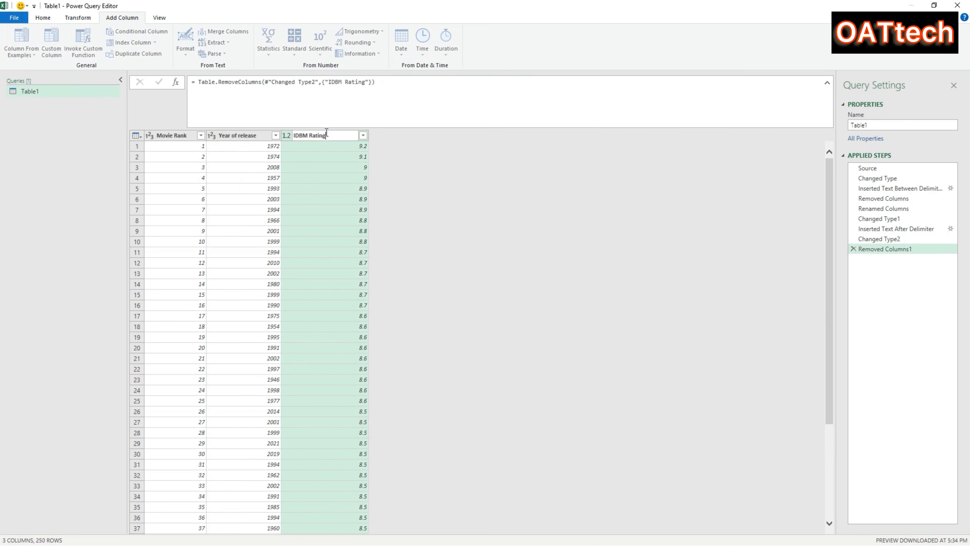
{"action": "key", "text": "Return"}
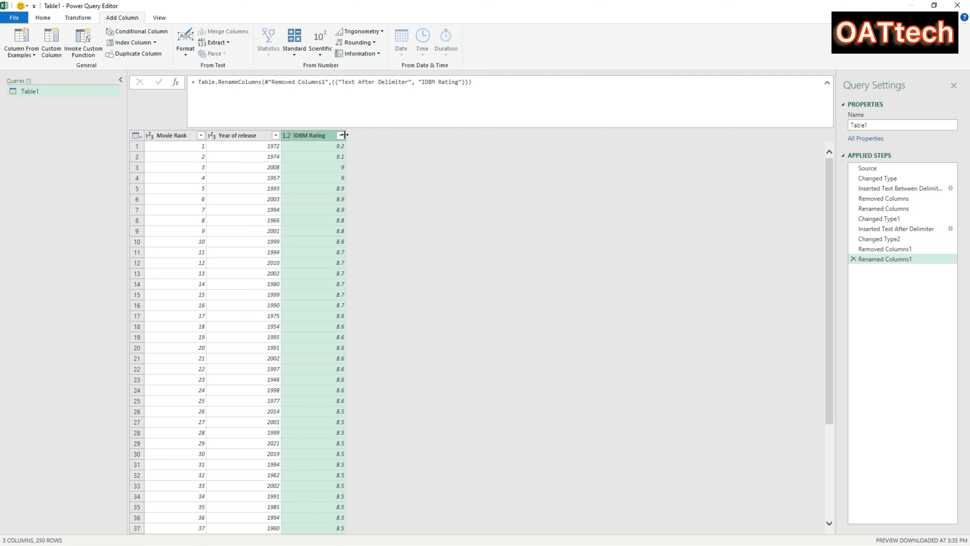
Step: Close Power Query and load the cleaned query as a table into the existing Year and Rating worksheet, starting at cell F1
{"action": "left_click", "coordinate": [46, 18]}
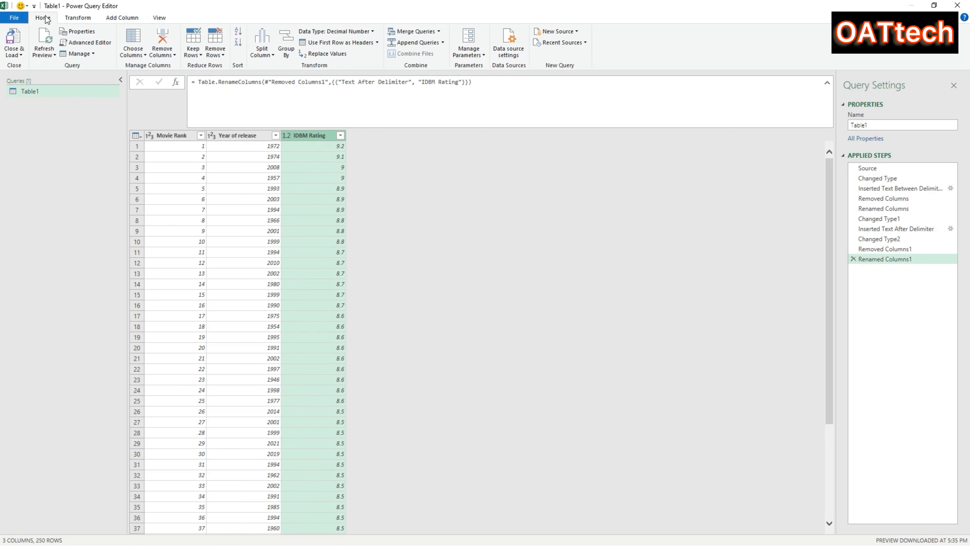
{"action": "left_click", "coordinate": [21, 55]}
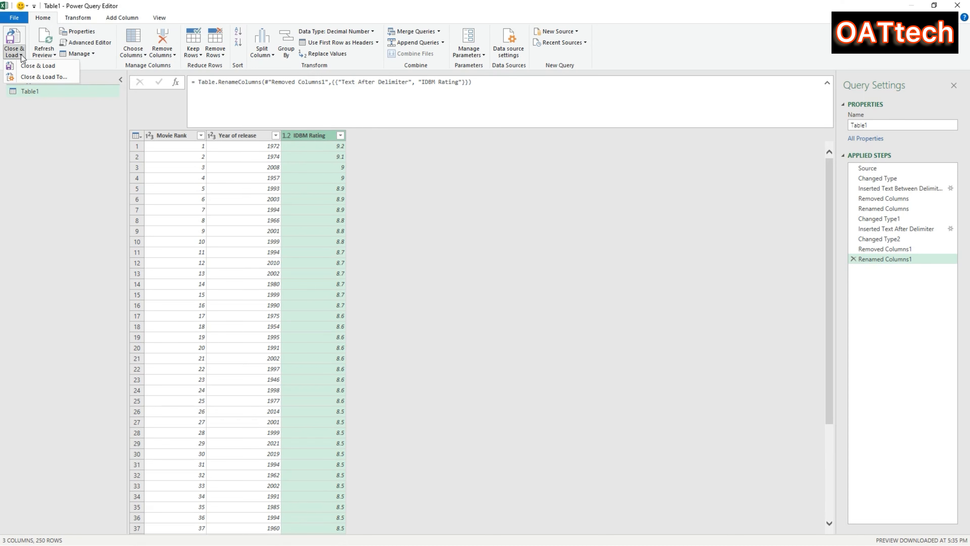
{"action": "left_click", "coordinate": [31, 76]}
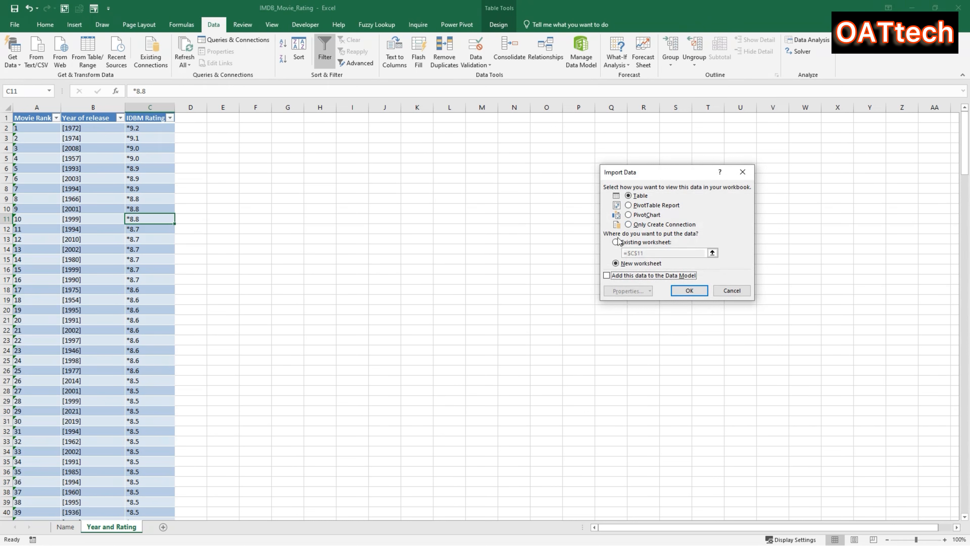
{"action": "left_click", "coordinate": [637, 196]}
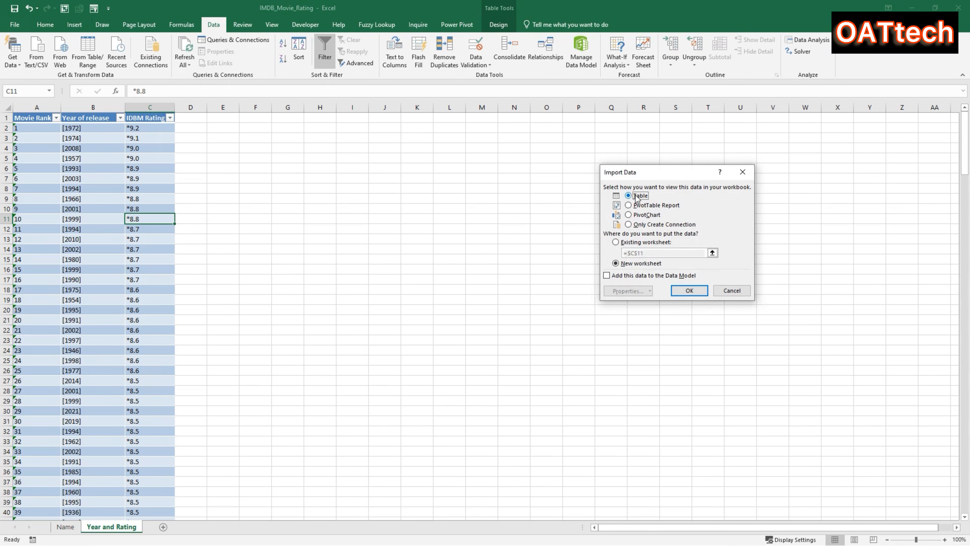
{"action": "left_click", "coordinate": [616, 242]}
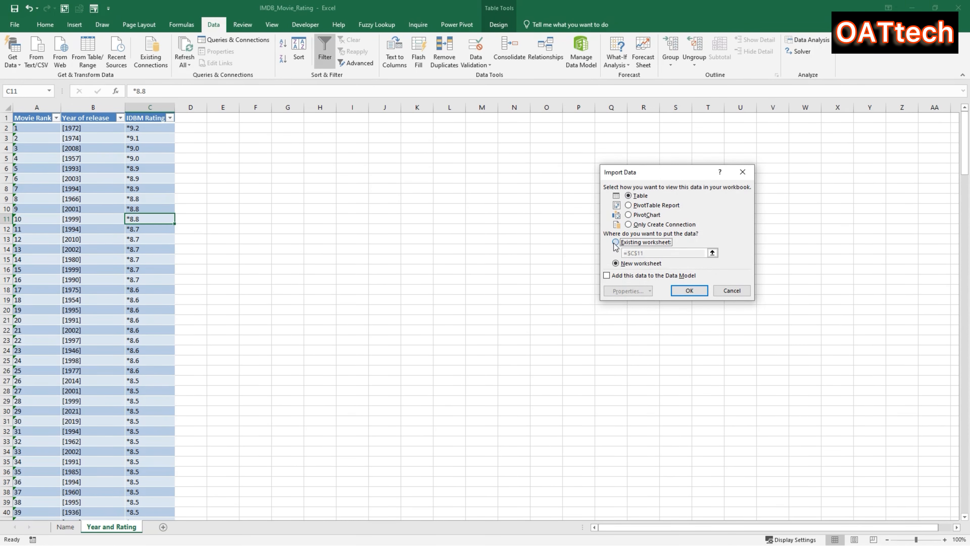
{"action": "left_click", "coordinate": [263, 118]}
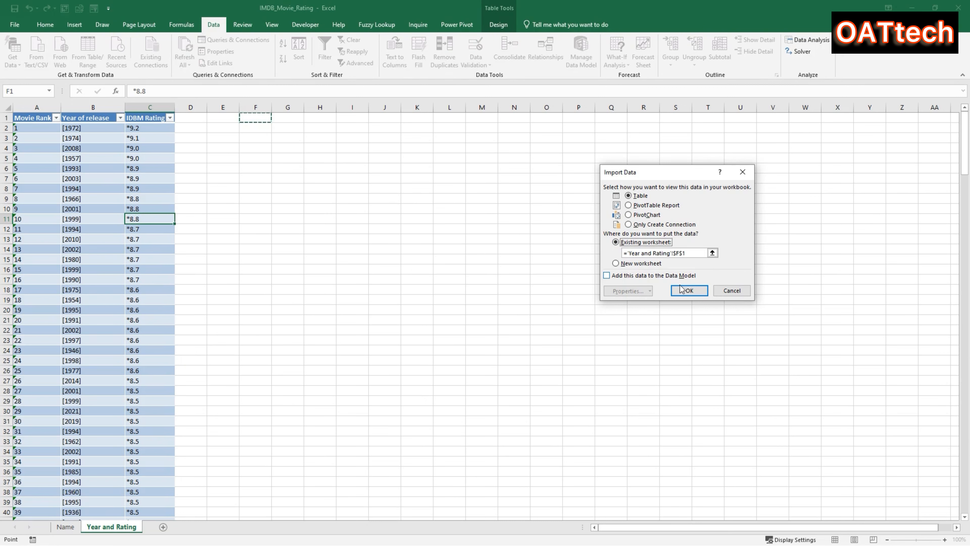
{"action": "left_click", "coordinate": [689, 291]}
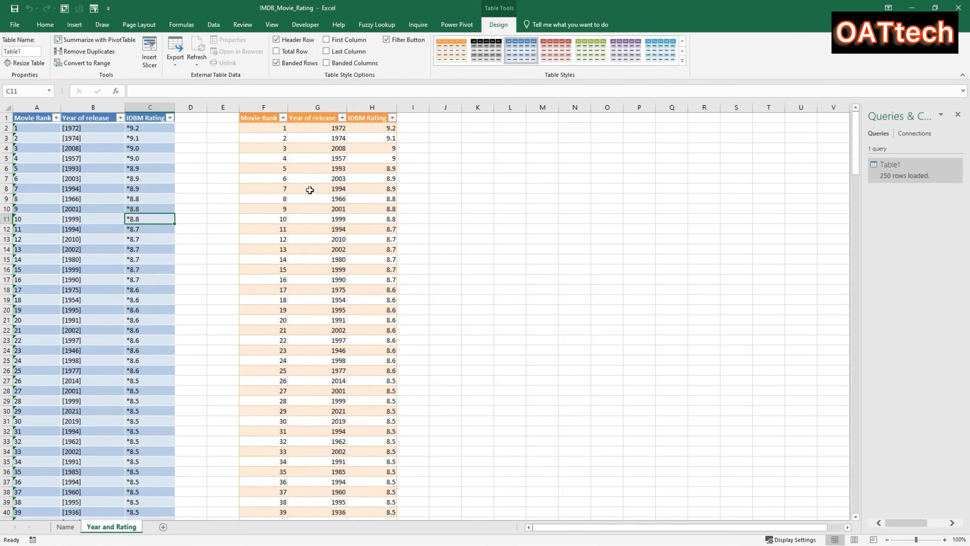
Step: Try other table styles on the loaded table and reapply the orange banded style
{"action": "left_click", "coordinate": [273, 115]}
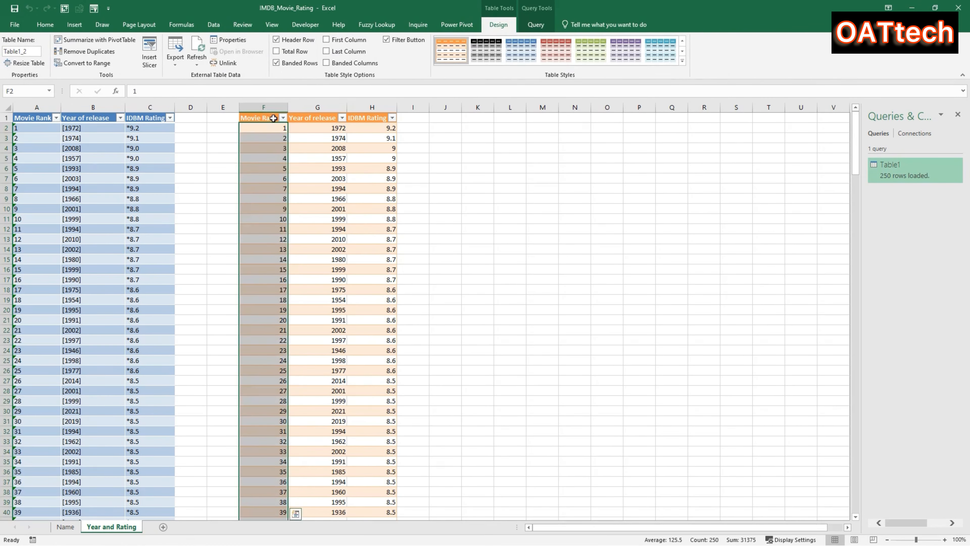
{"action": "left_click", "coordinate": [274, 118]}
{"action": "left_click", "coordinate": [596, 56]}
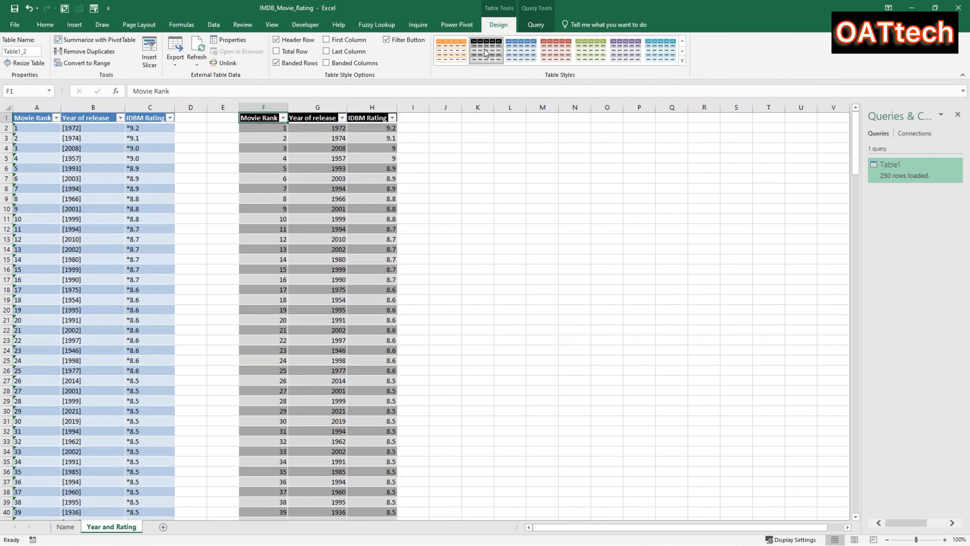
{"action": "left_click", "coordinate": [451, 55]}
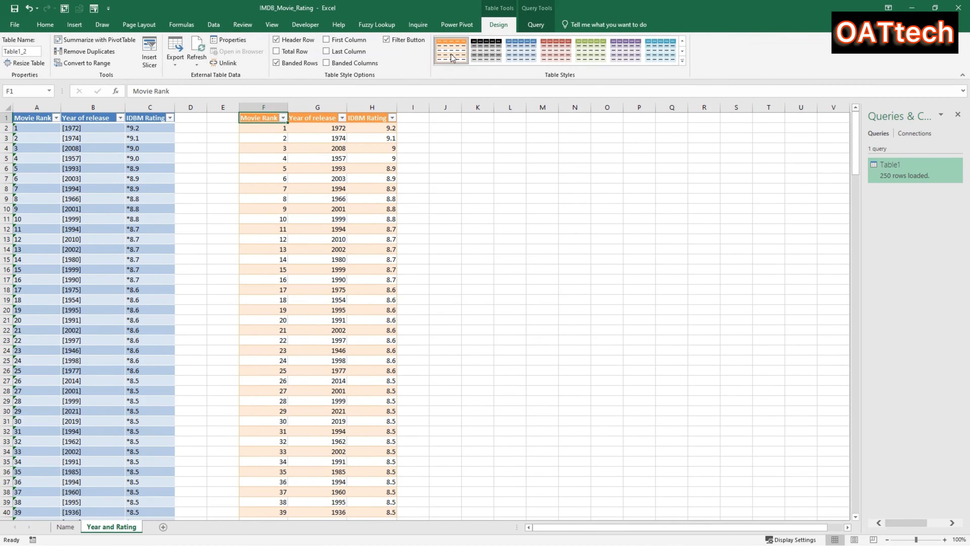
Step: Compare the original years and ratings with the cleaned table, and review the movie list on the Name sheet
{"action": "left_click", "coordinate": [112, 155]}
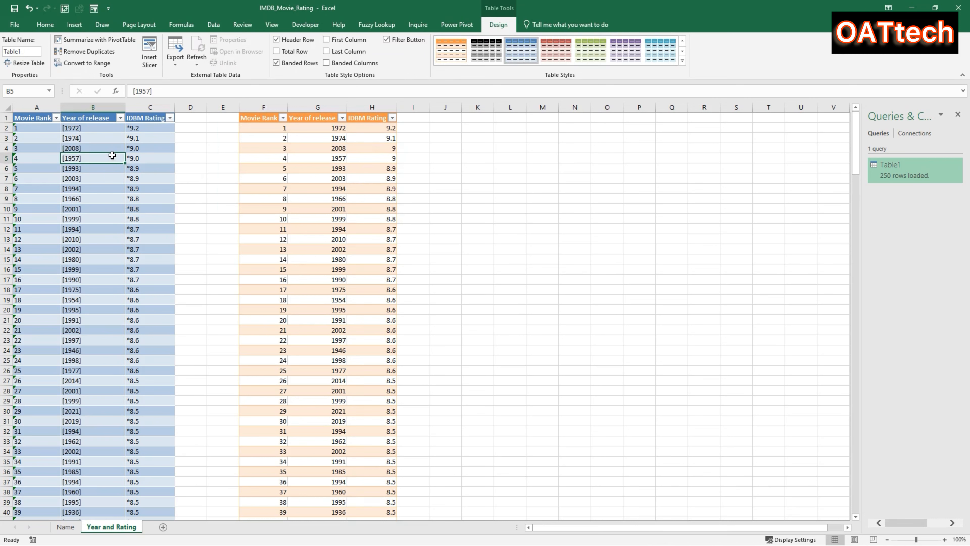
{"action": "left_click", "coordinate": [84, 129]}
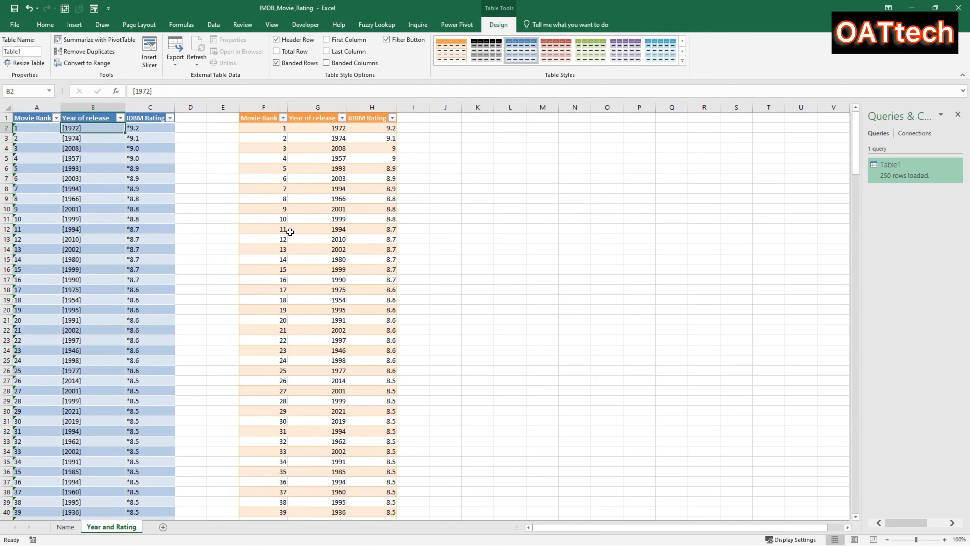
{"action": "left_click", "coordinate": [66, 527]}
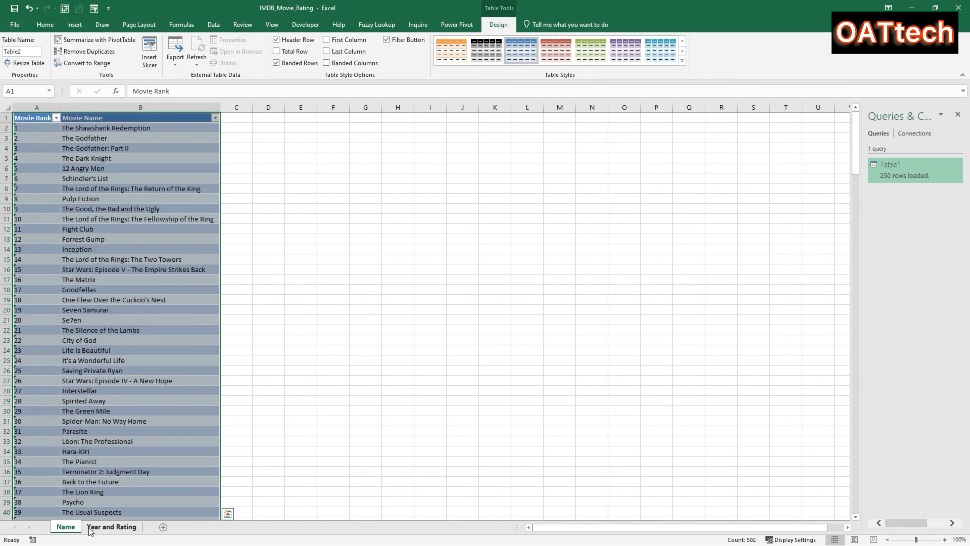
{"action": "left_click", "coordinate": [44, 103]}
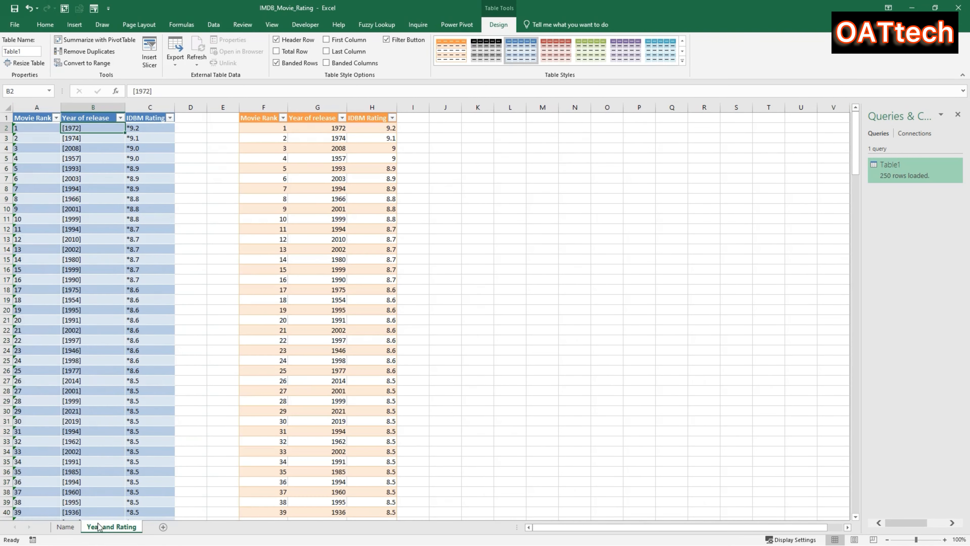
{"action": "left_click", "coordinate": [102, 527]}
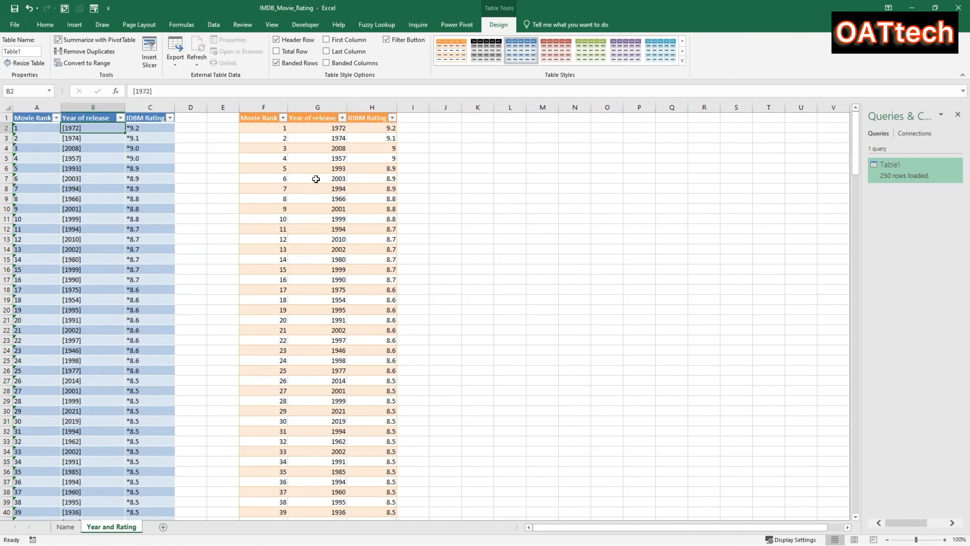